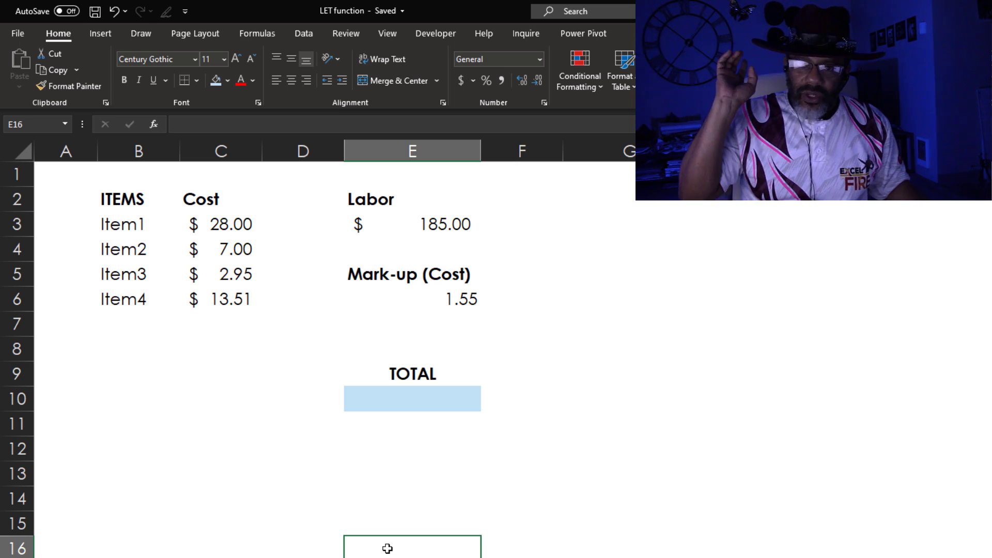
In E10, start =LET(CT,SUM(C3:C6), naming the total of the item costs CT.
click(363, 397)
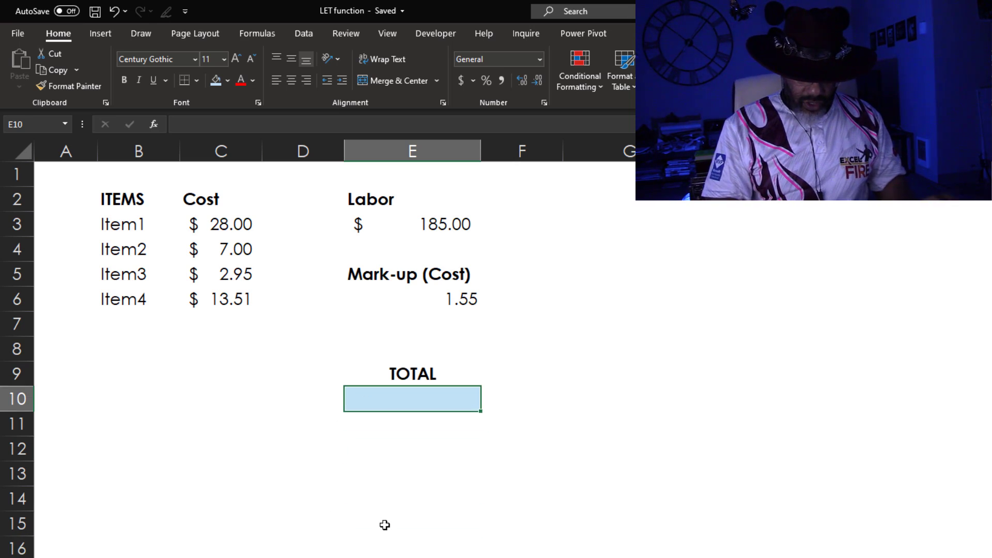
text(=le)
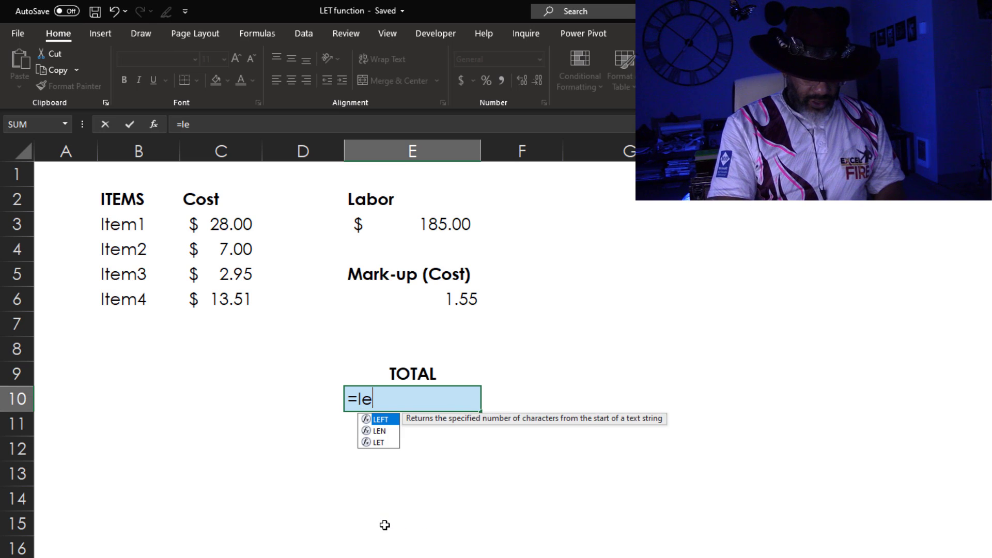
text(t(CT)
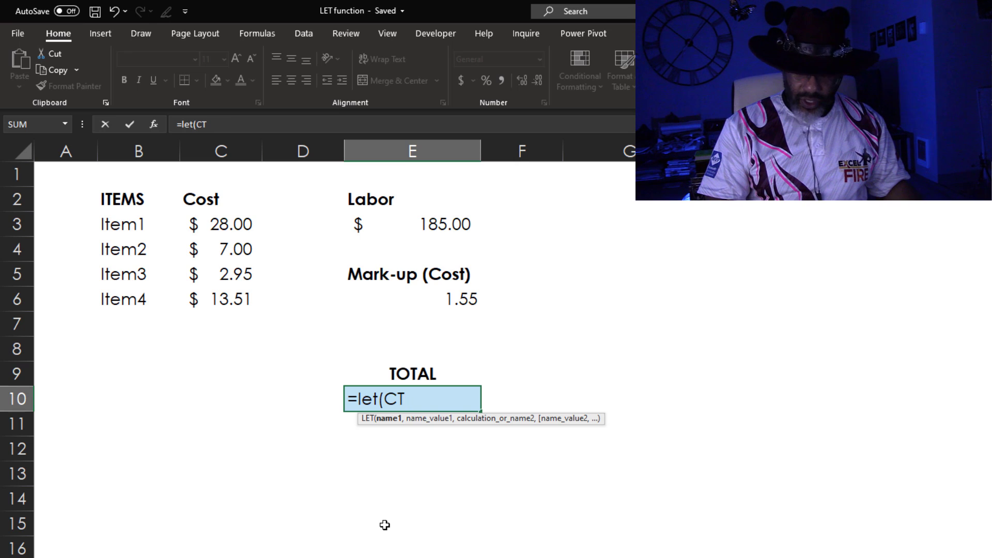
text(,)
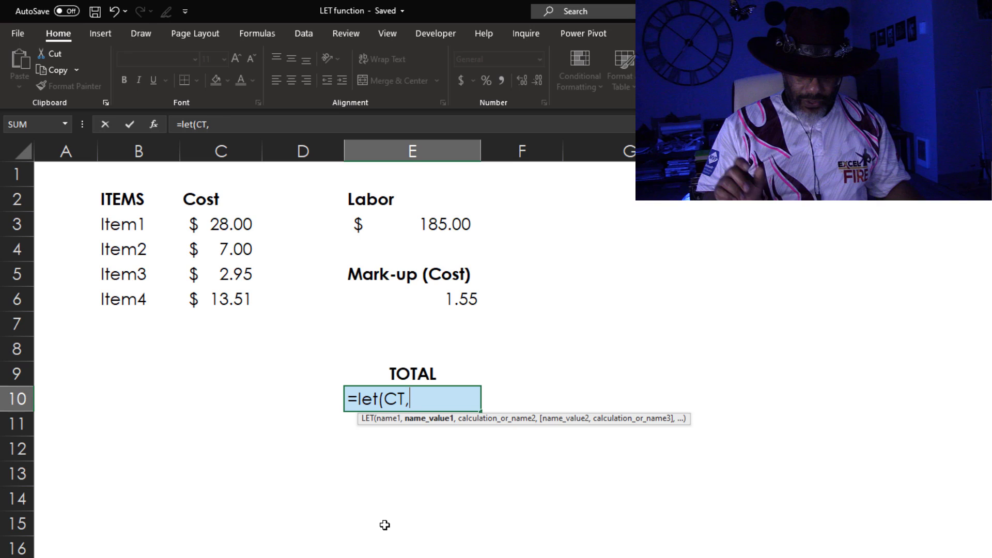
text(sum()
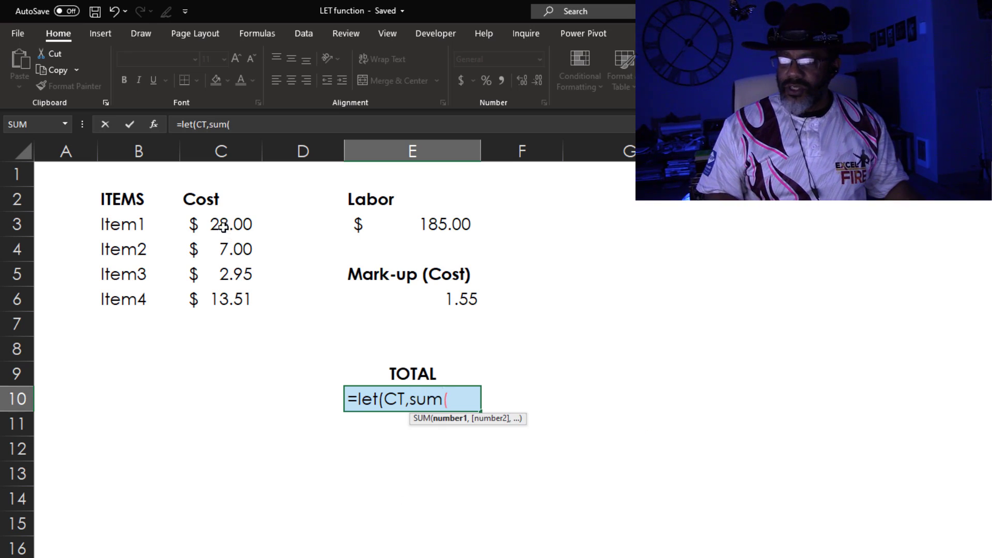
drag(223, 227, 222, 301)
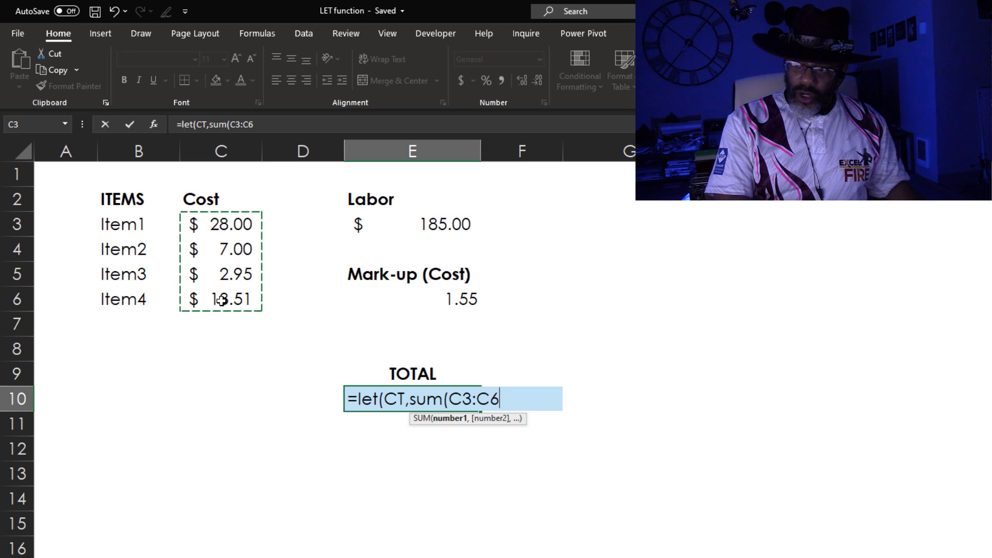
text(),)
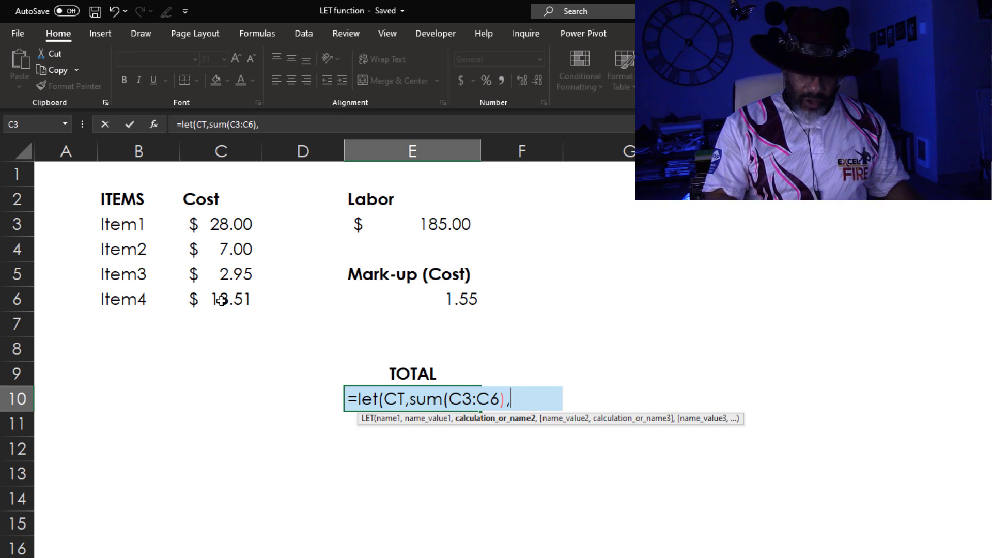
Name E3 as L and E6 as MU, and finish with (CT*MU)+L to get 264.763.
text(L)
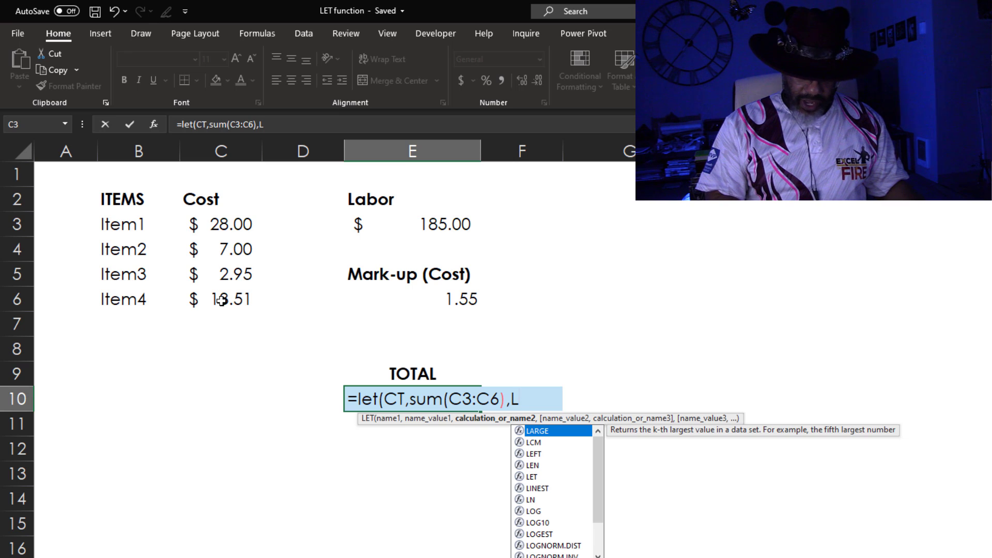
text(,)
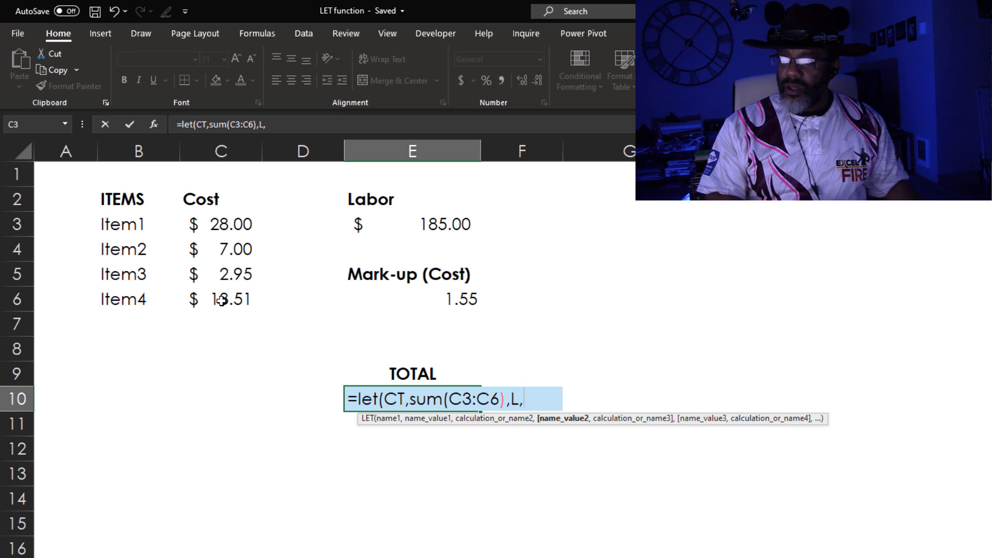
click(389, 222)
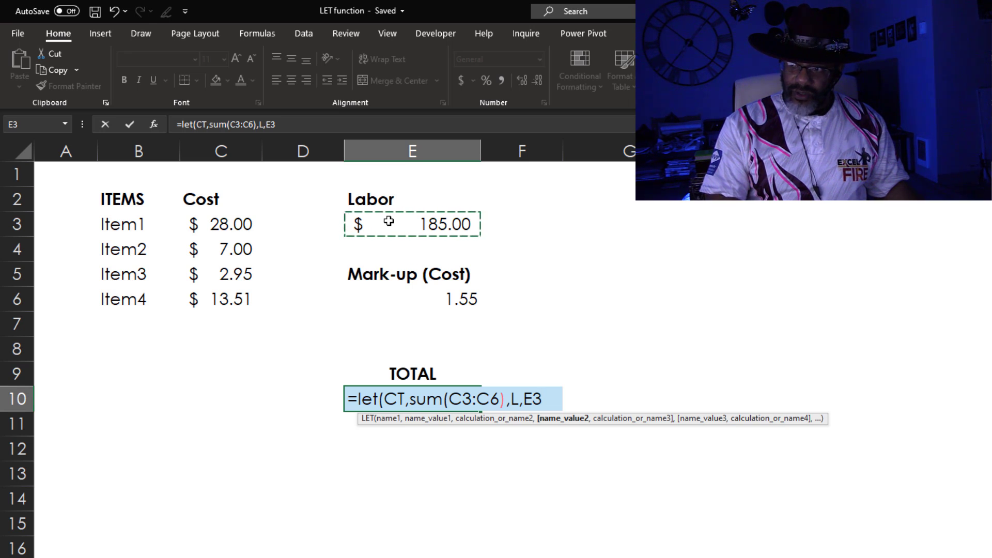
text(,)
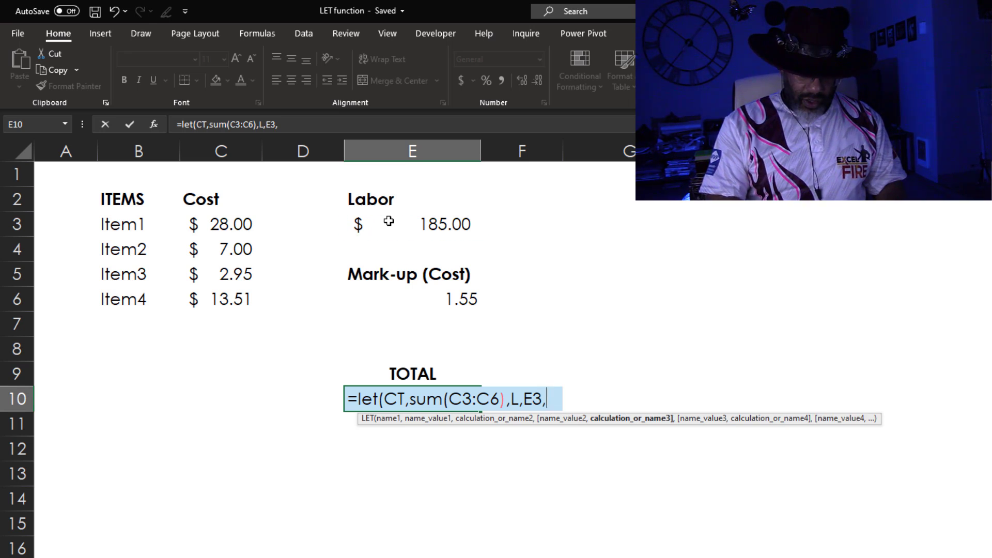
text(MU)
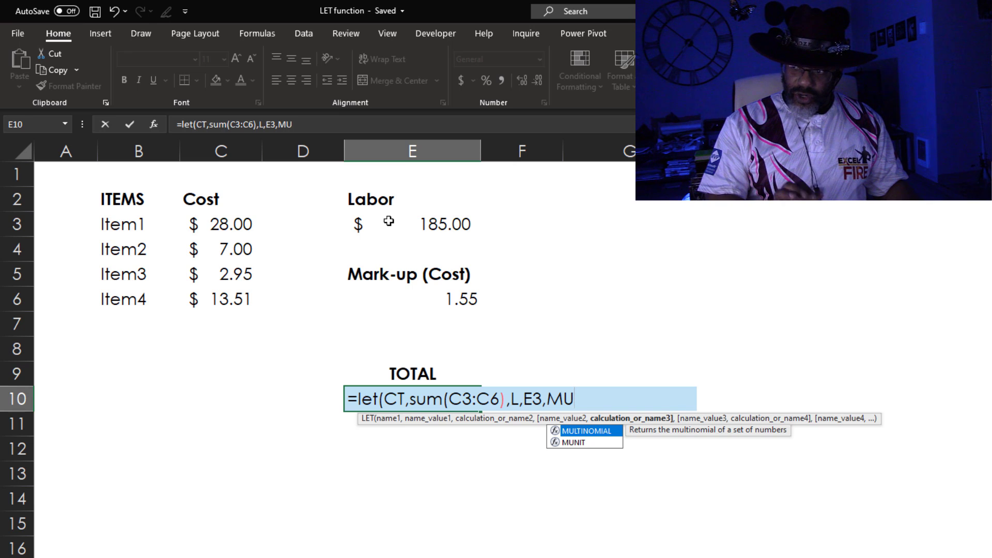
text(,)
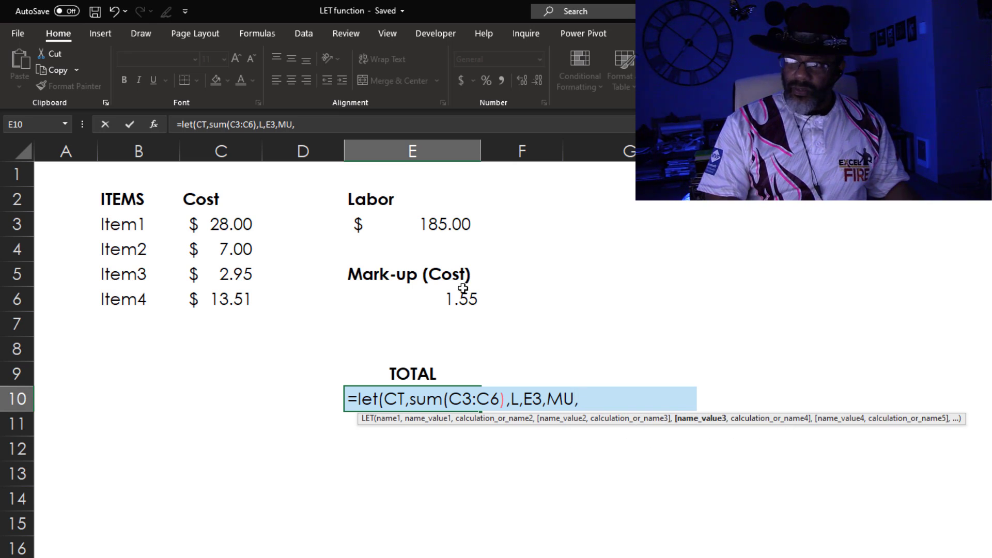
click(439, 294)
text(,()
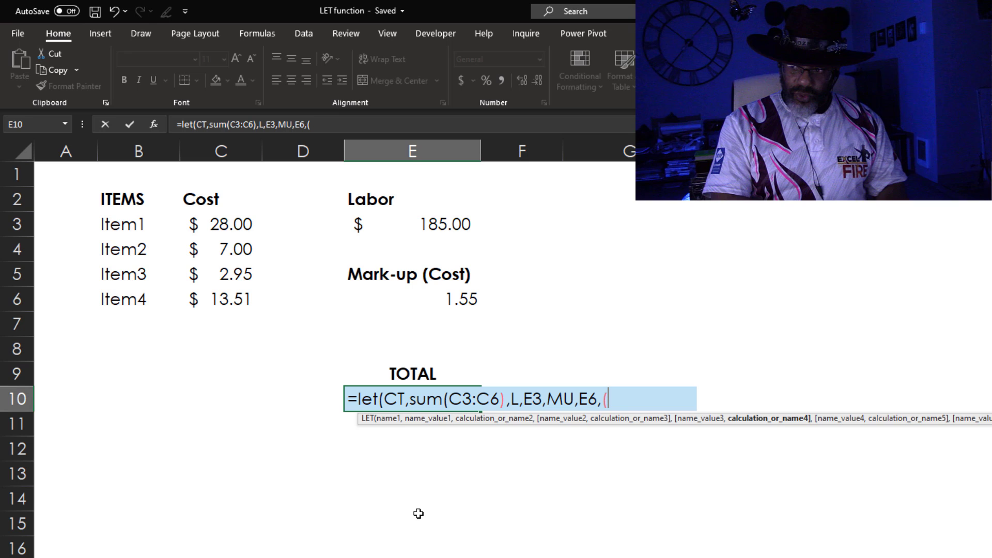
text(CT)
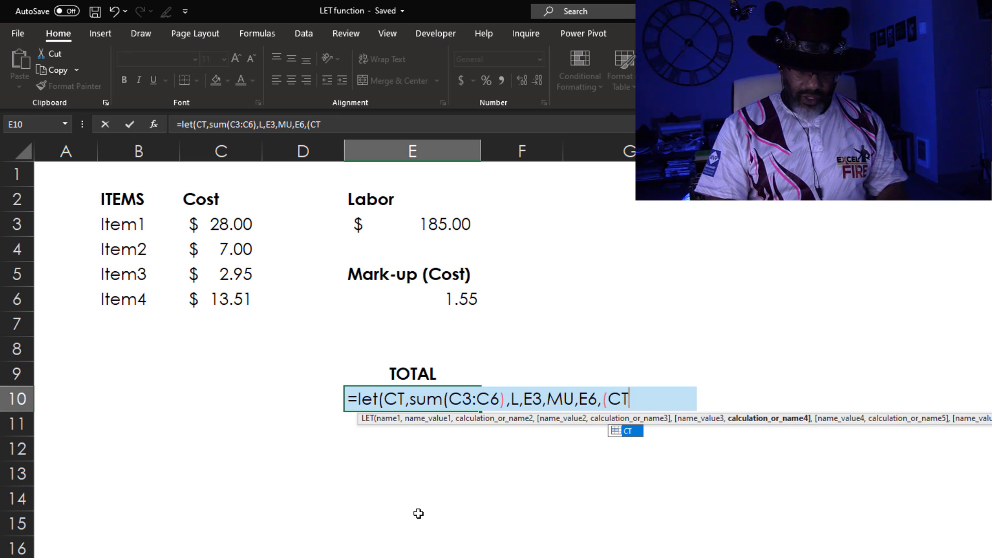
text(*MU)
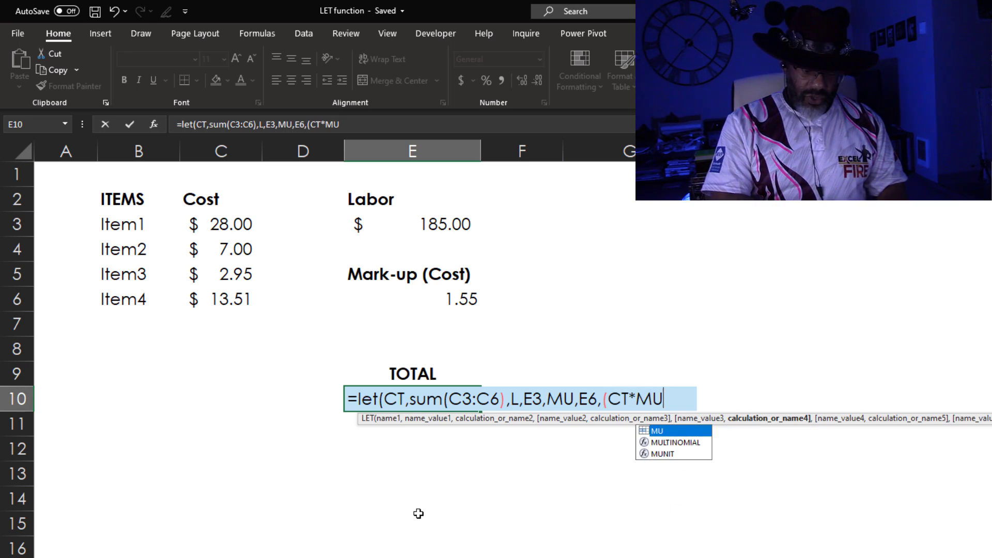
text())
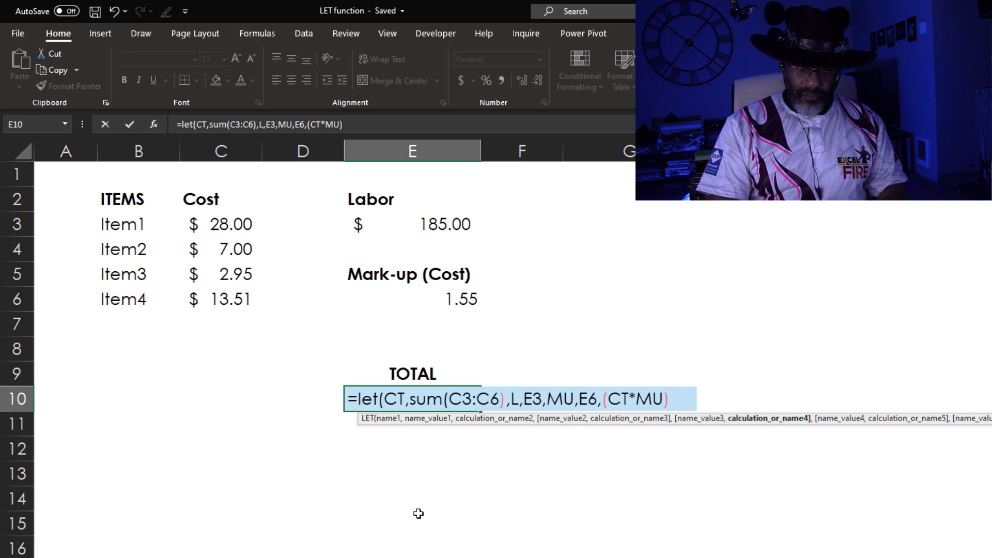
text(+)
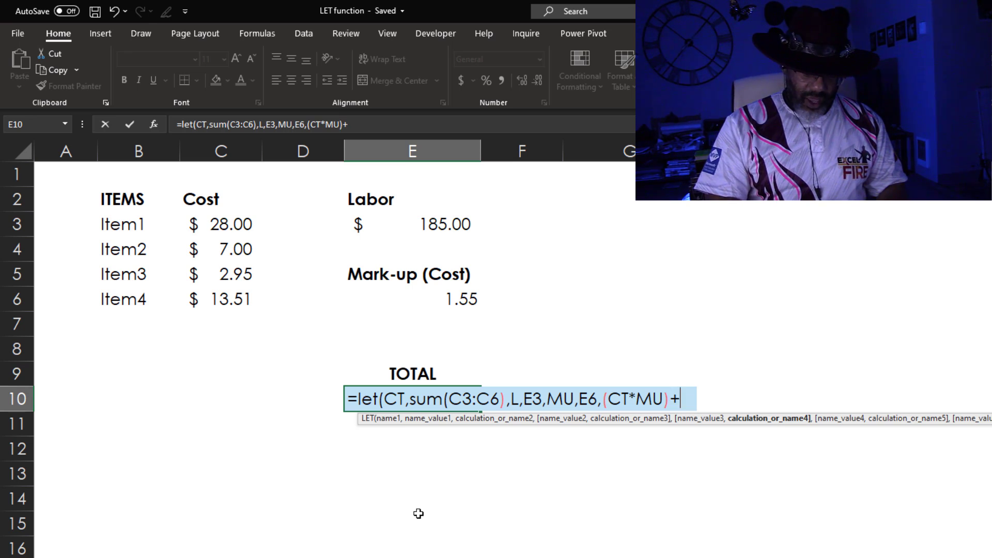
text(L))
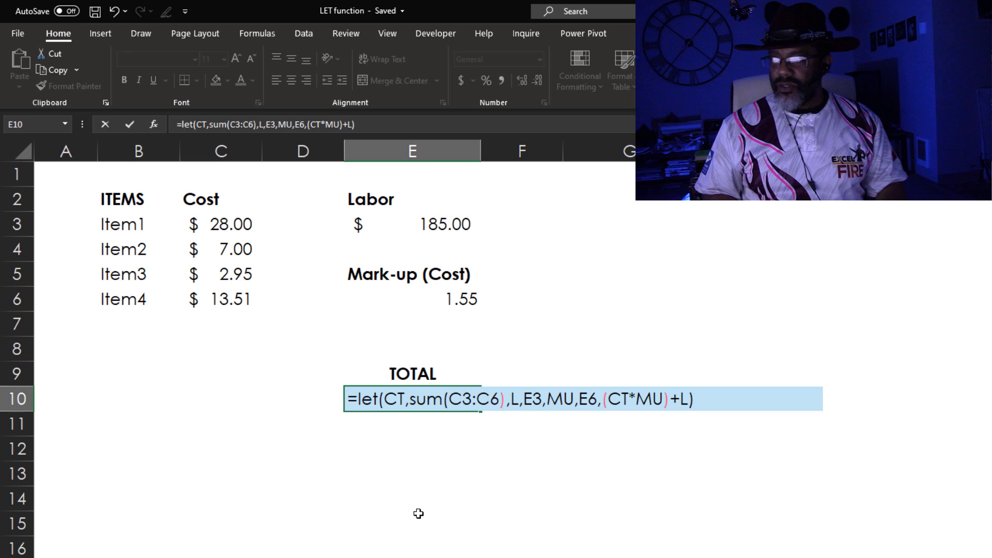
key(Return)
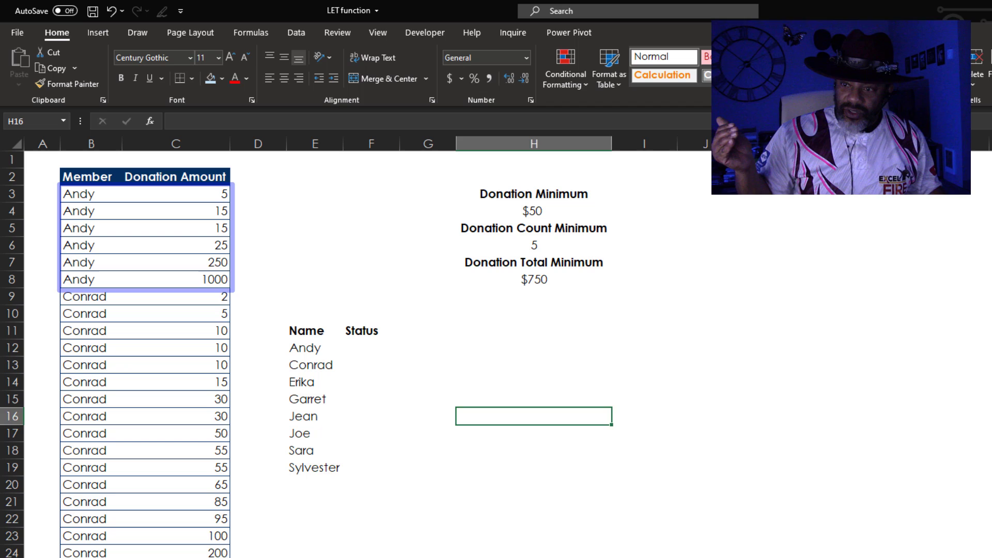
Review the donation list, marking Conrad's donations of 50 and above and Sylvester's in C79:C83.
drag(176, 433, 176, 552)
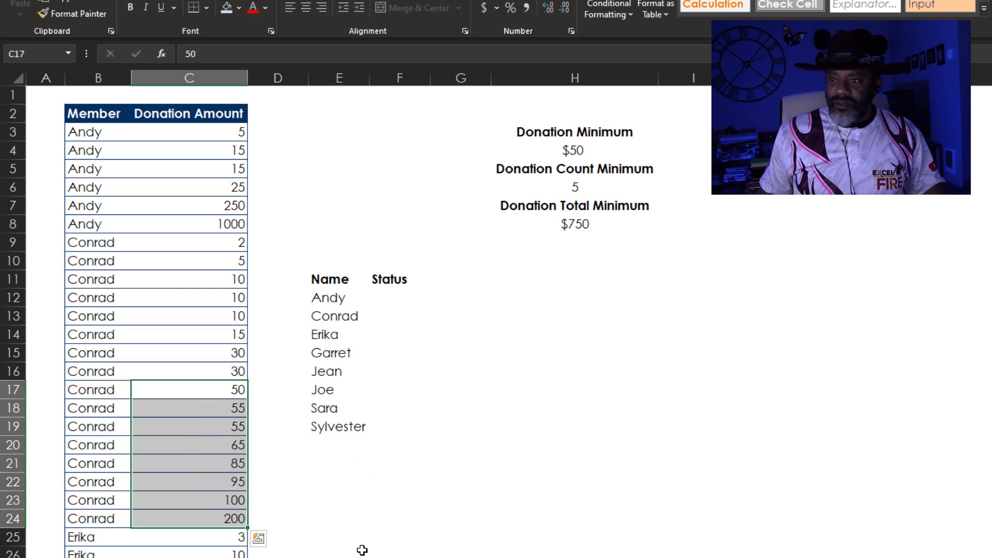
click(362, 550)
scroll(362, 550, down, 5)
scroll(362, 550, down, 14)
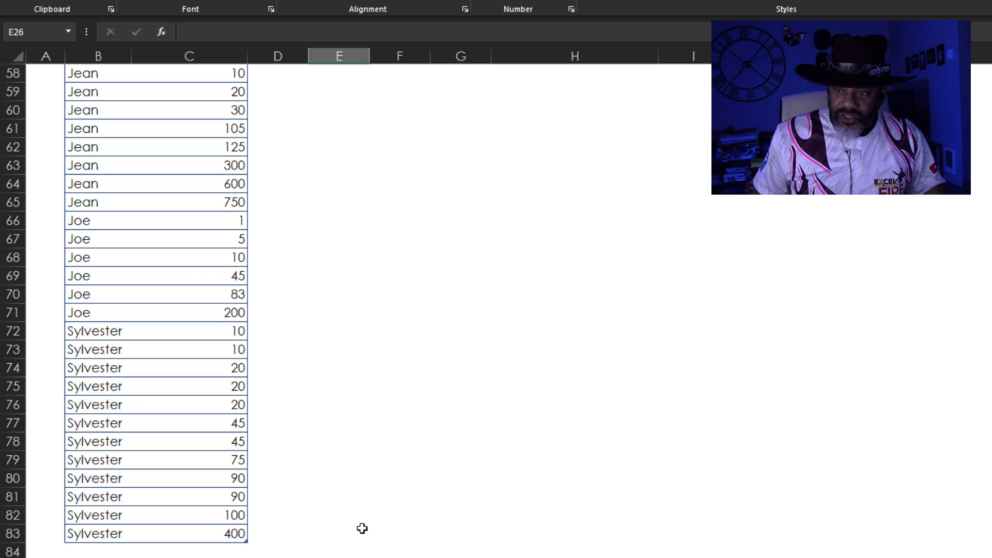
drag(231, 458, 234, 529)
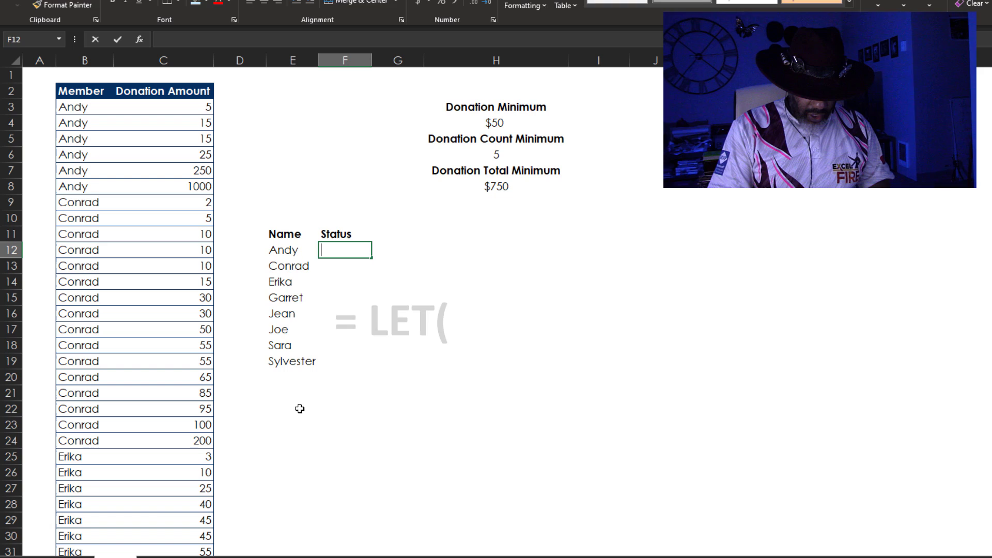
In F12, set DMC to COUNTIFS of Member matching E12 with Donation Amount >=H4.
text(=l)
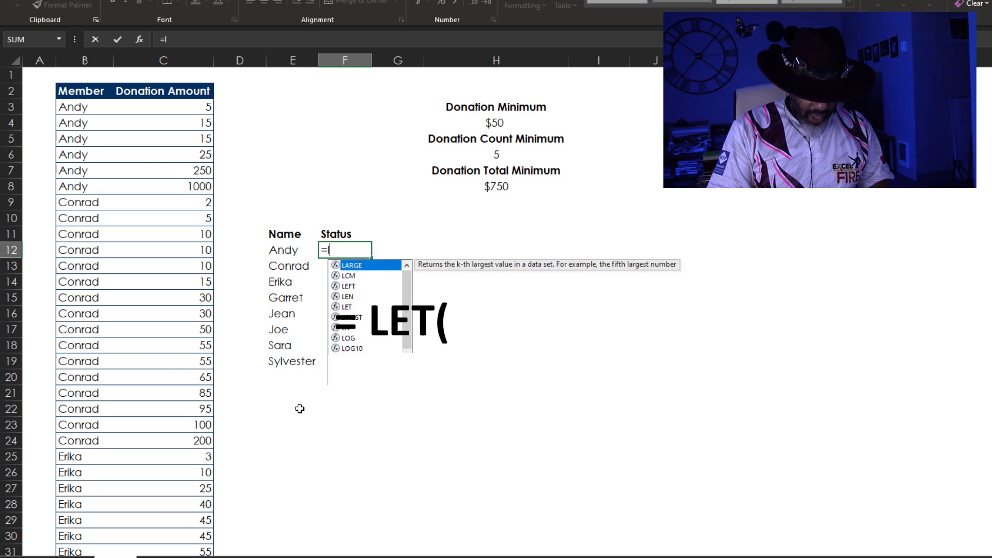
text(et()
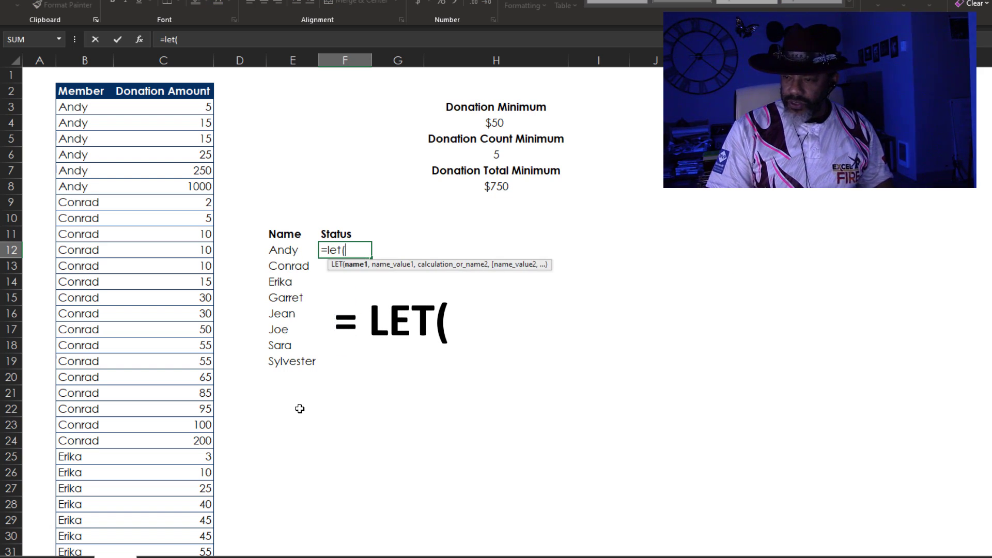
text(D)
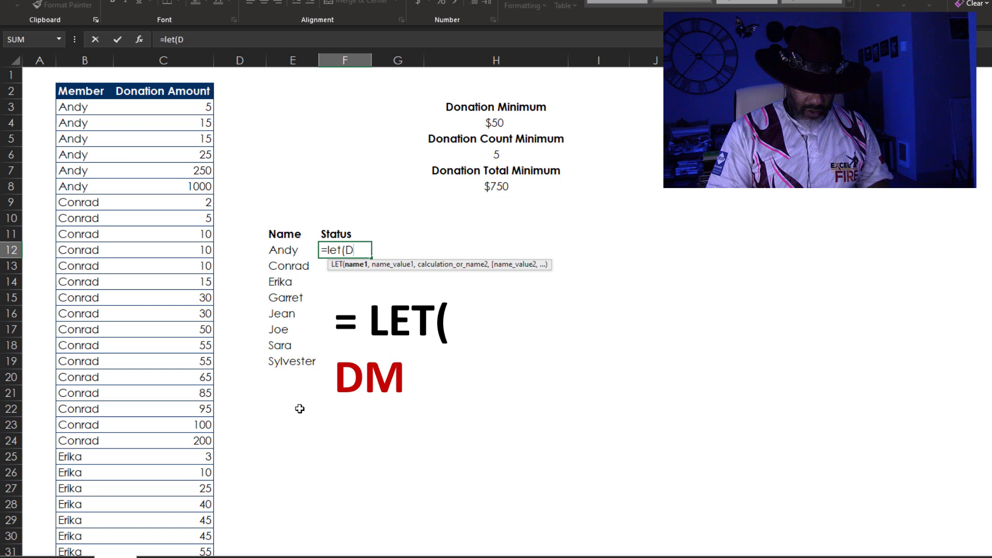
text(MC)
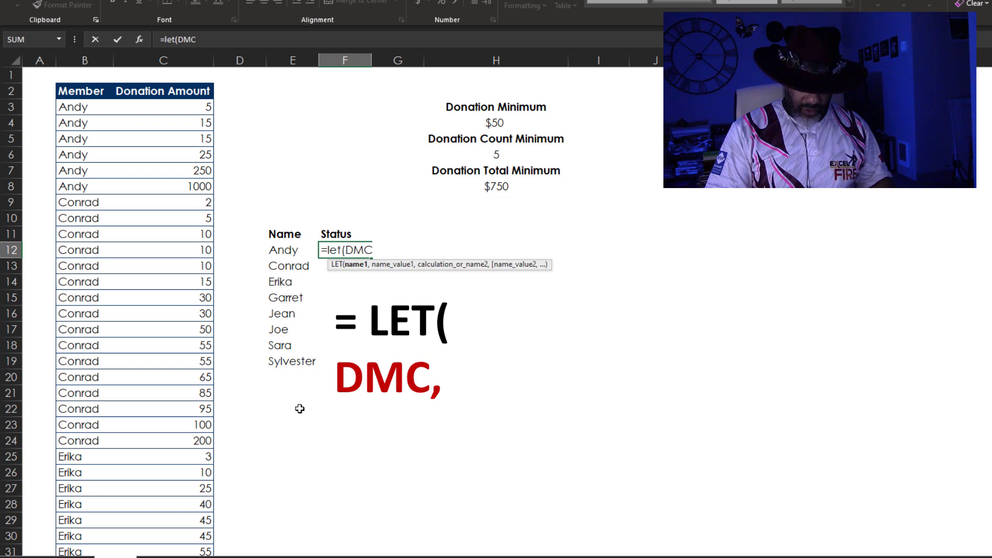
text(,countifs()
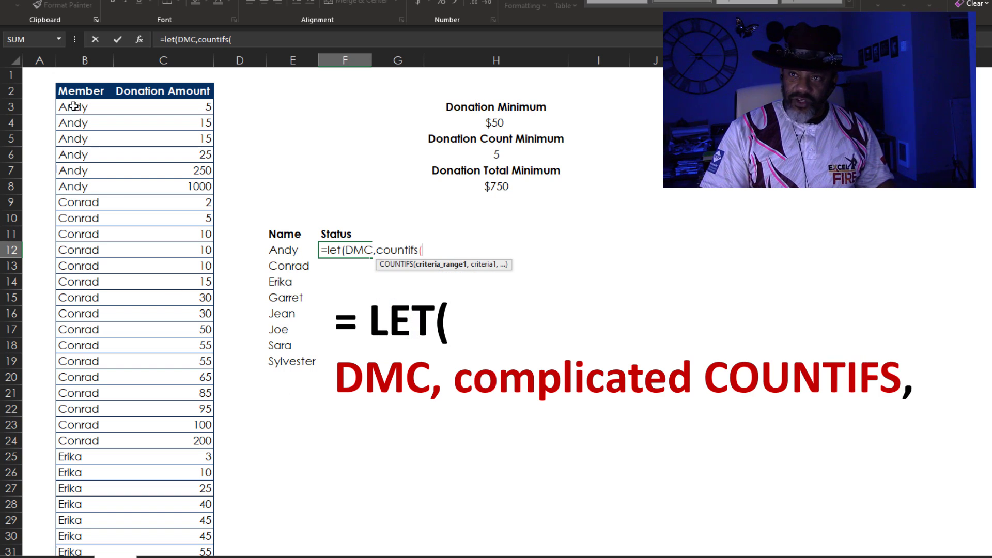
click(73, 82)
text(,)
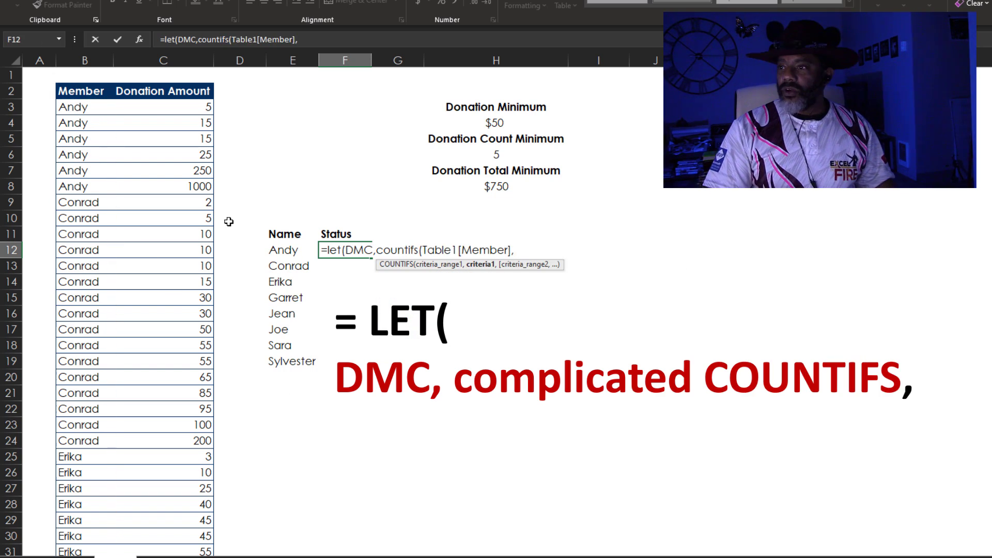
click(284, 251)
text(,)
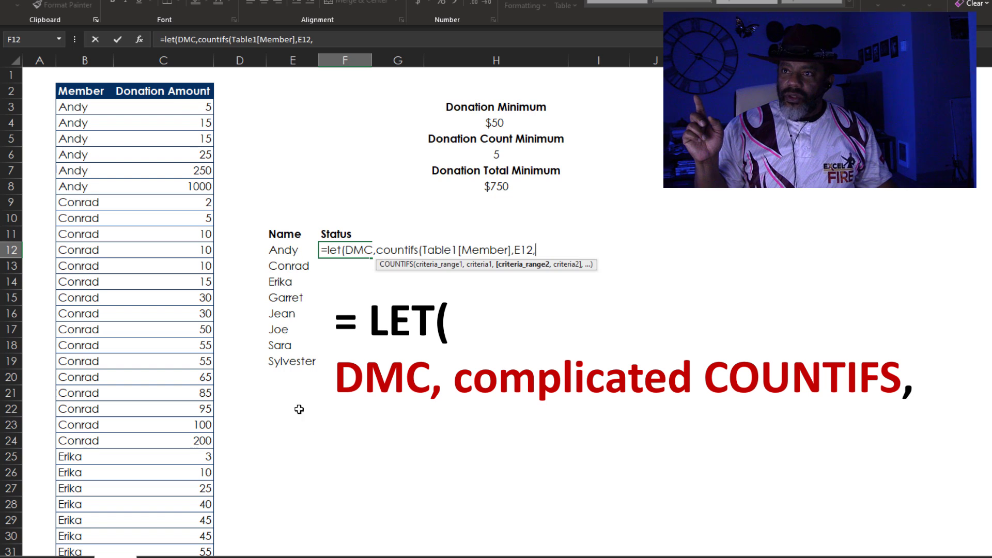
click(172, 87)
text(,">="&)
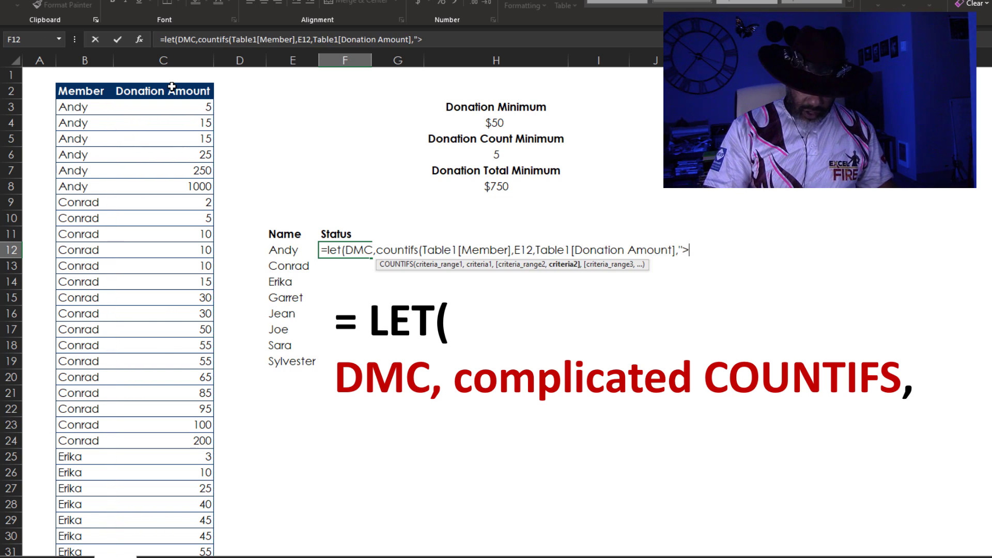
click(488, 124)
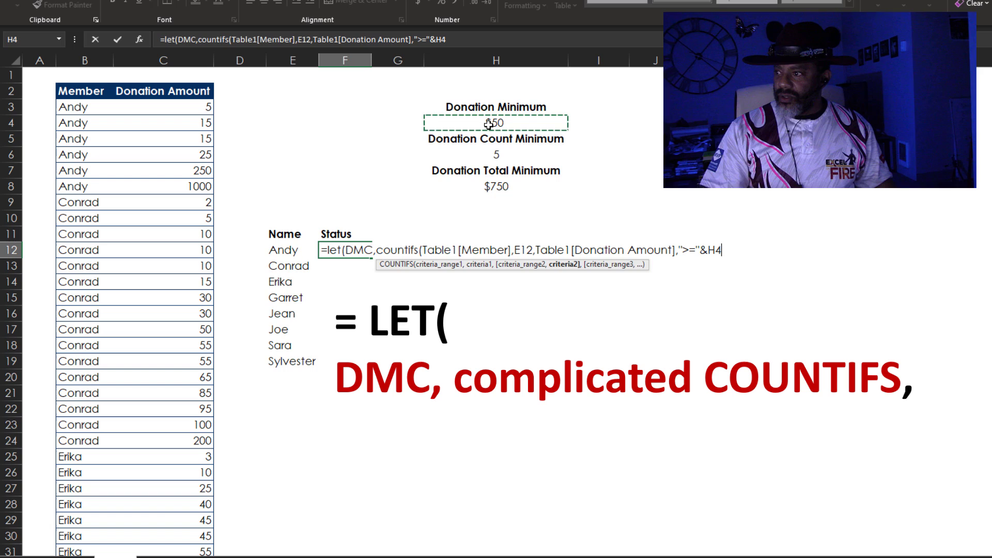
text())
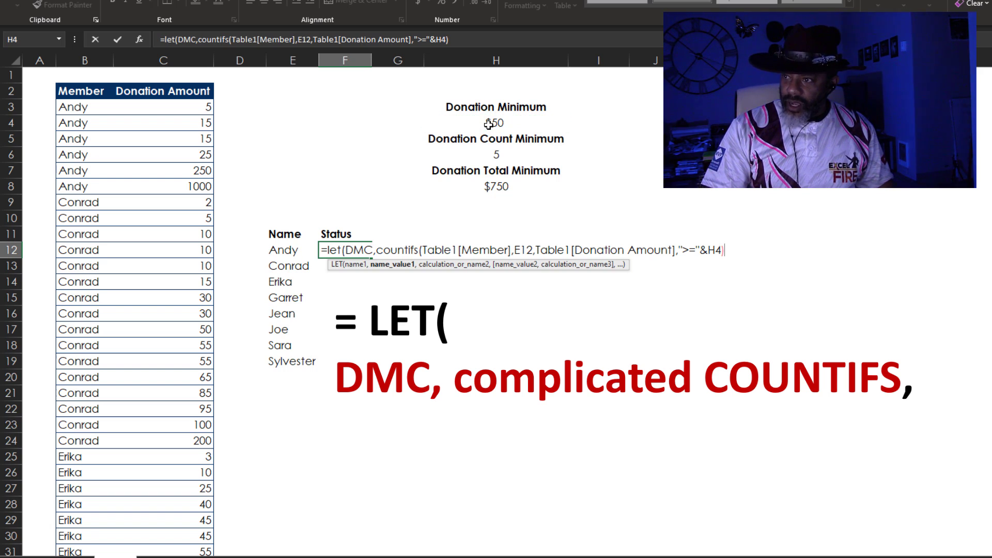
text(,)
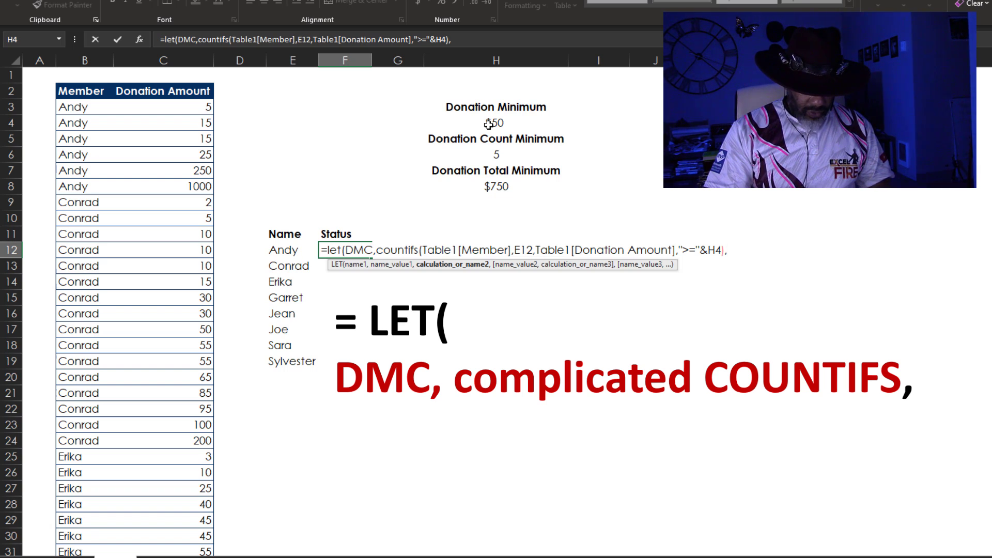
text(DT)
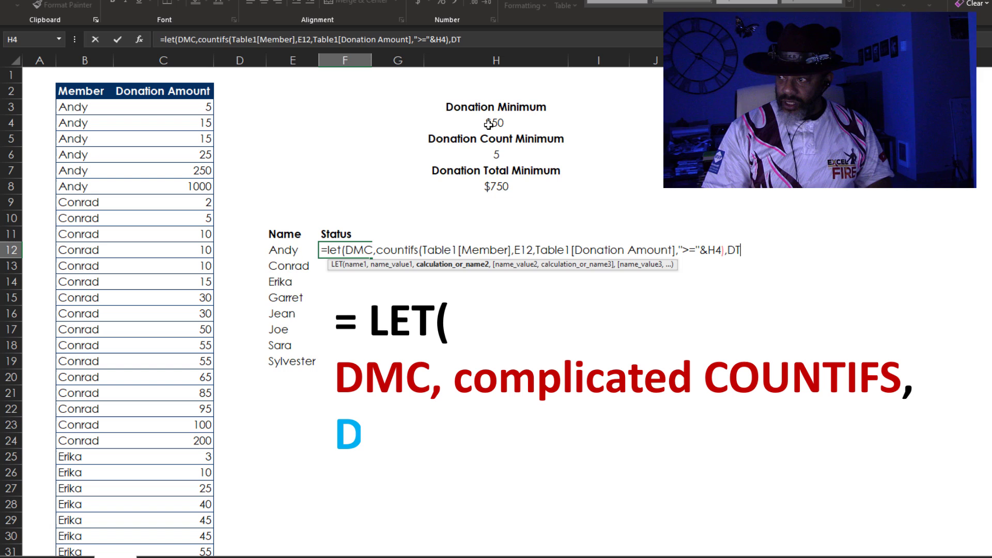
text(,)
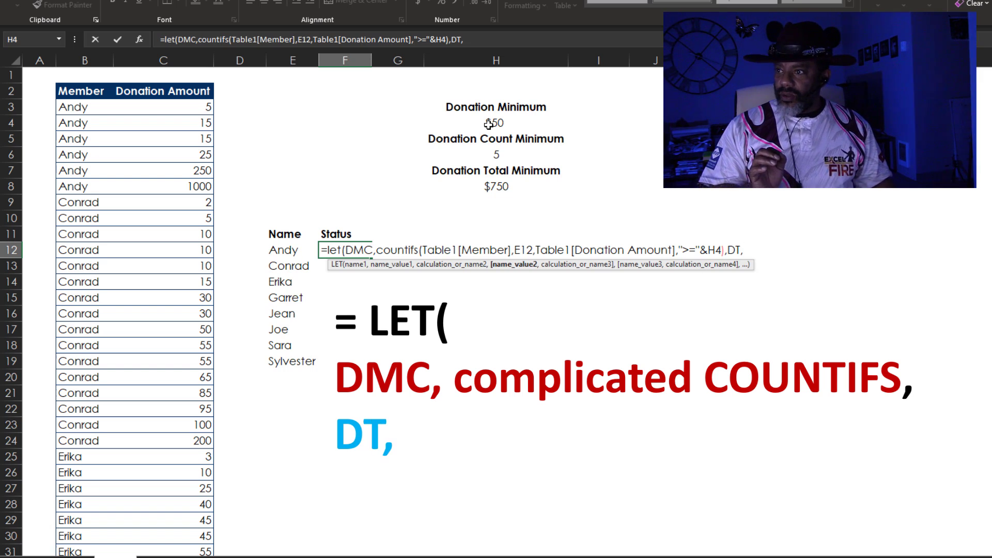
text(s)
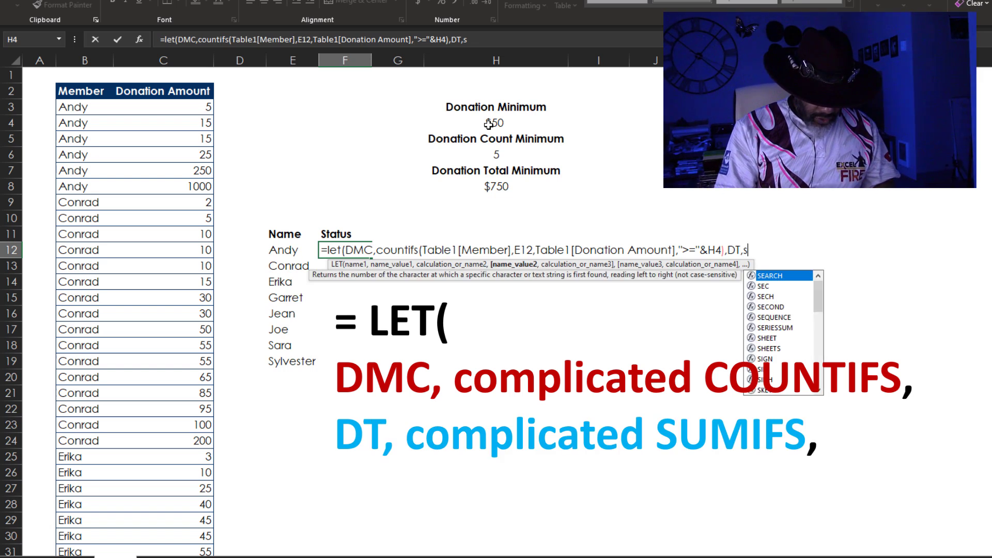
text(umifs()
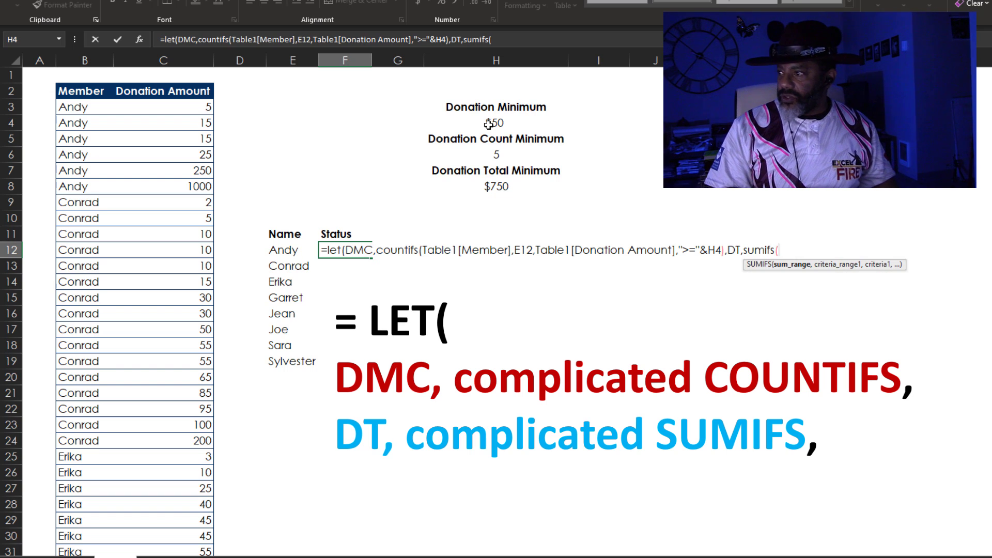
Set DT to SUMIFS of Donation Amount for Member E12 with amounts >=$H$4.
click(191, 83)
text(,)
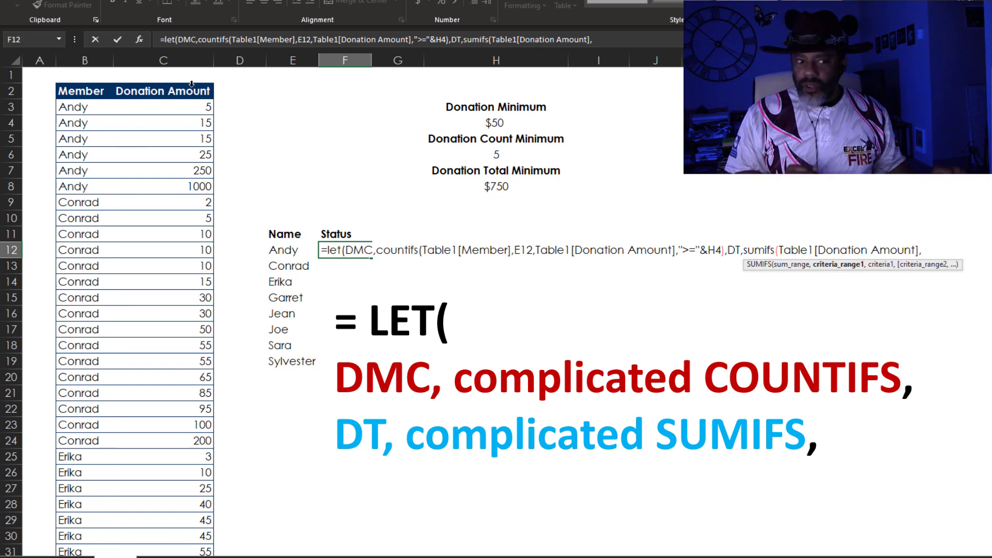
click(85, 83)
text(,)
click(287, 252)
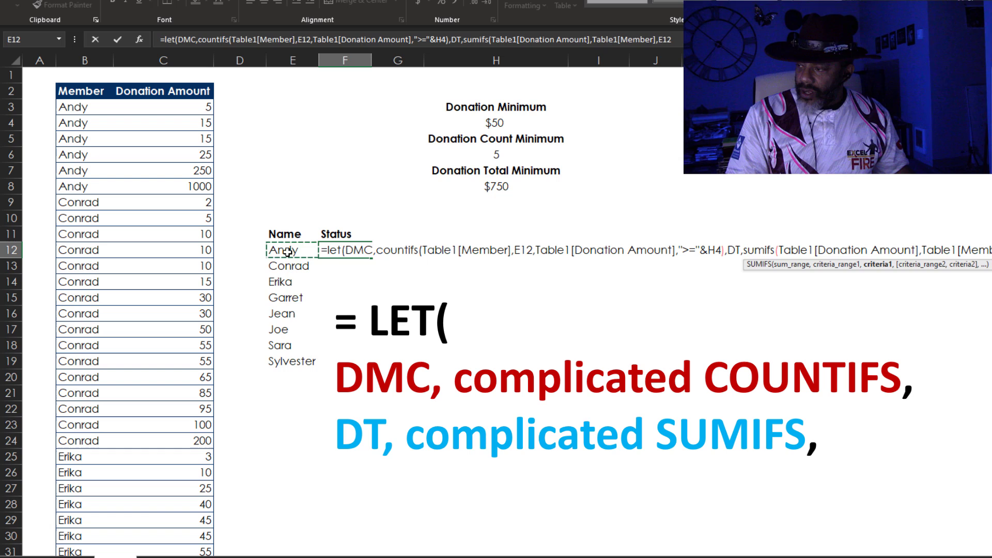
text(,)
click(197, 85)
text(,)
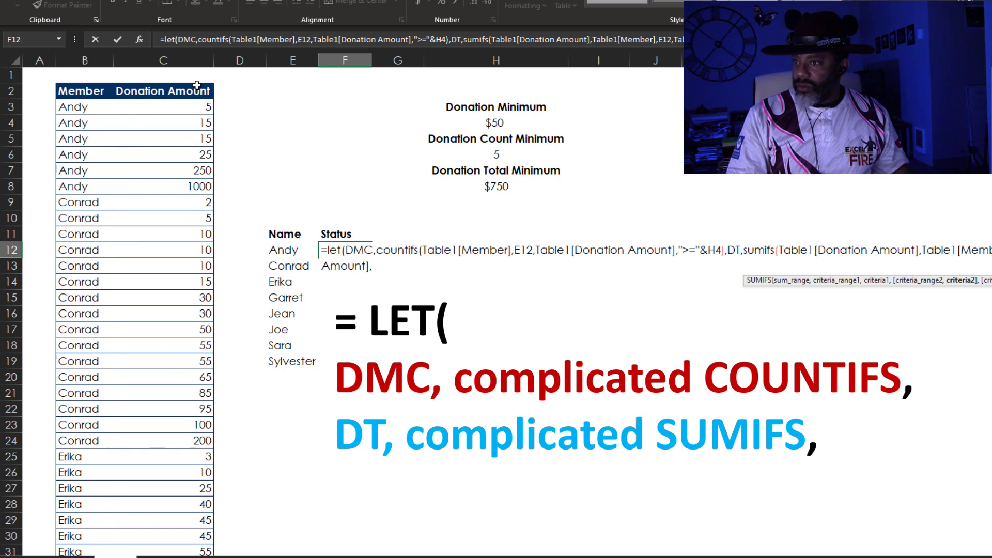
text(">=")
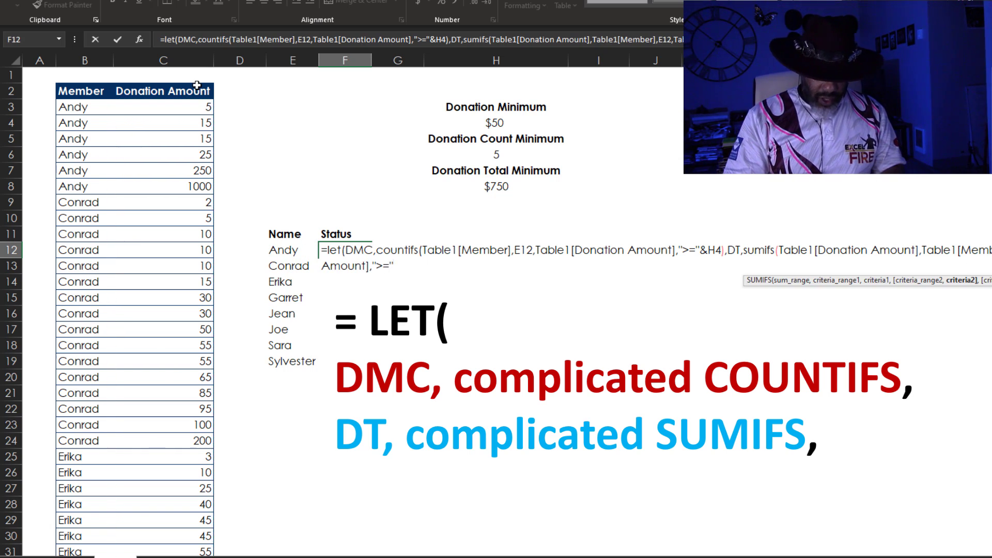
text(&)
click(495, 123)
key(F4)
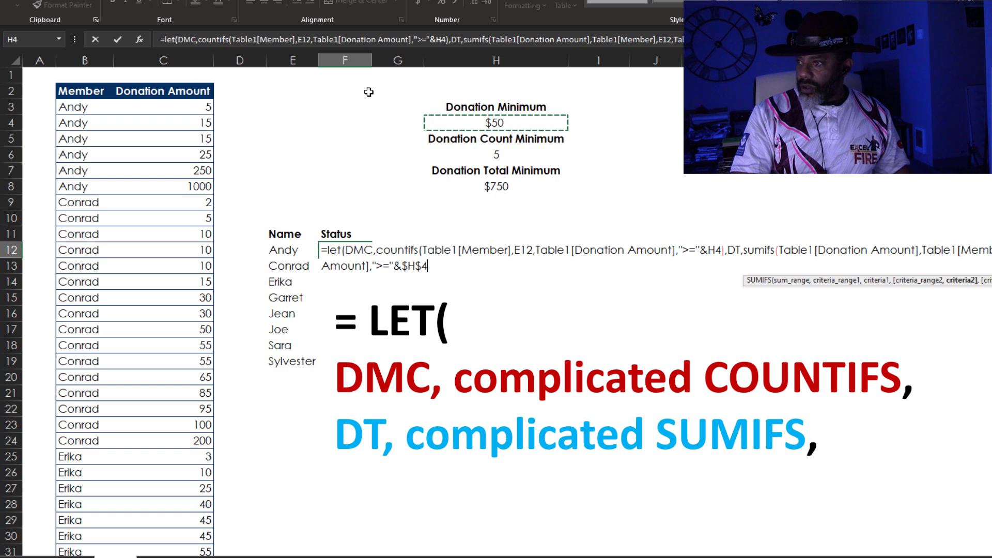
text())
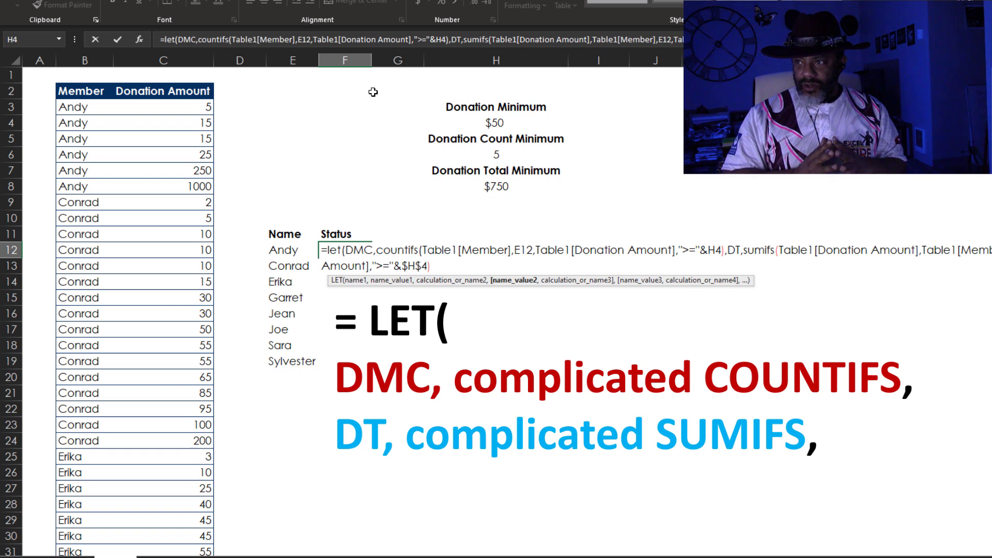
End the LET with IF(AND(DMC>=$H$6,DT>=$H$8),"Prize","") and close the parentheses.
text(,if)
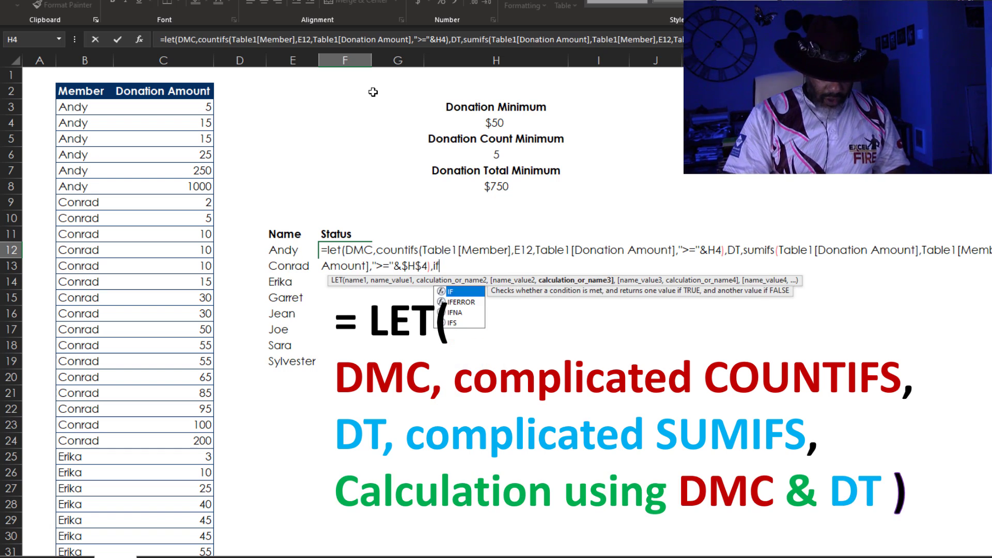
text(()
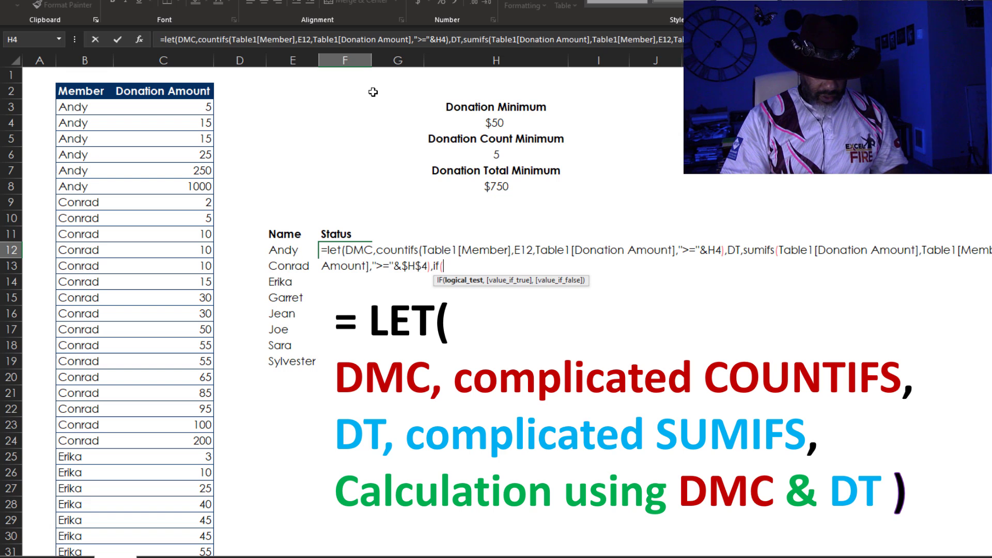
text(and)
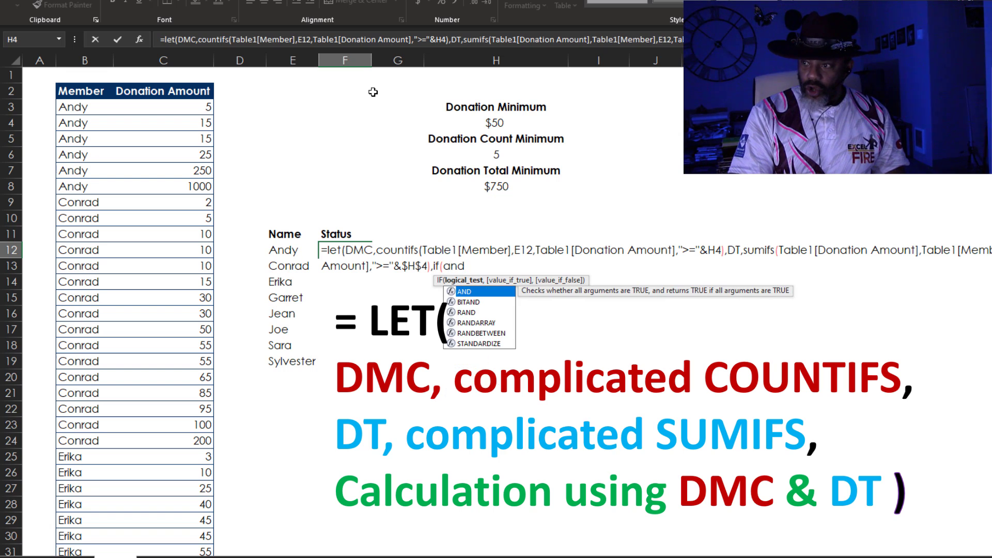
text(()
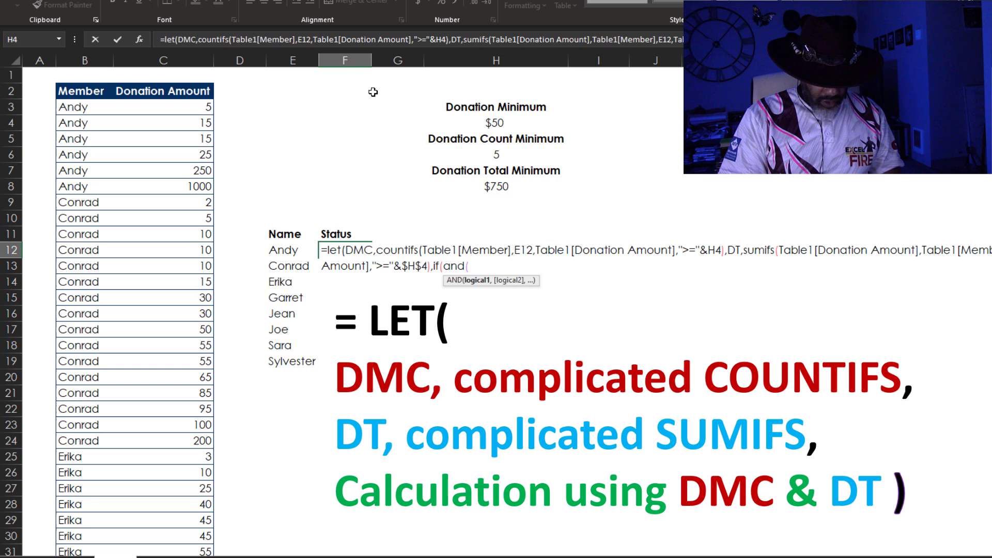
text(DMC)
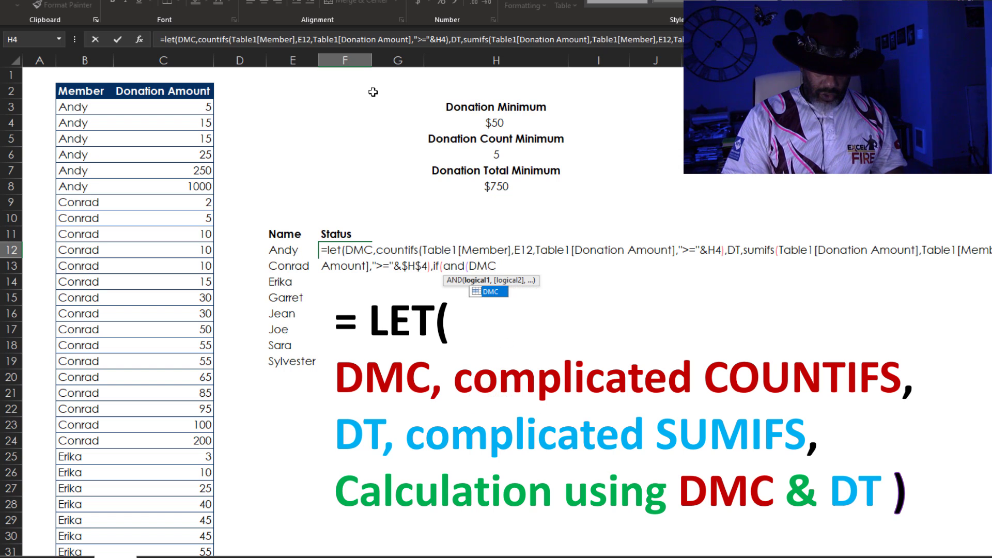
text(>=)
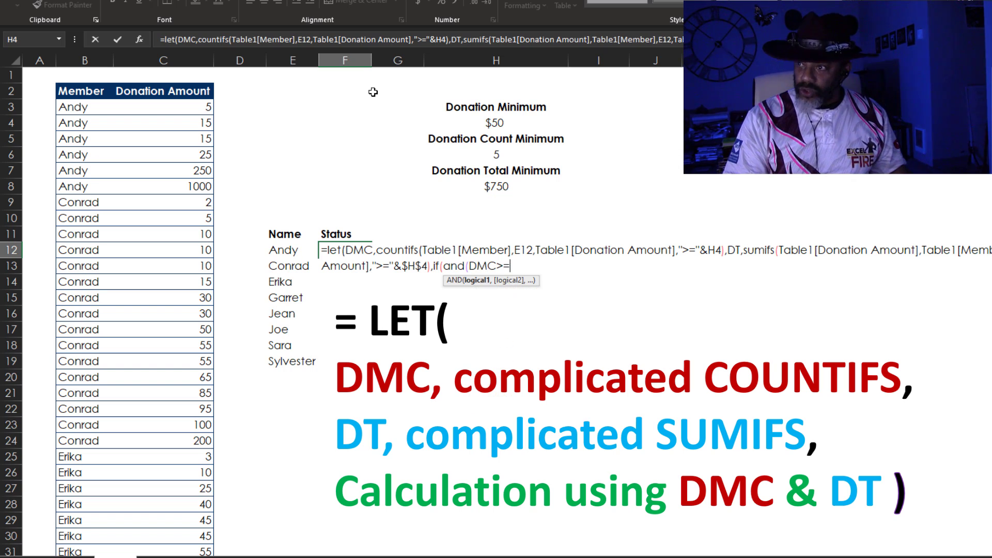
click(489, 156)
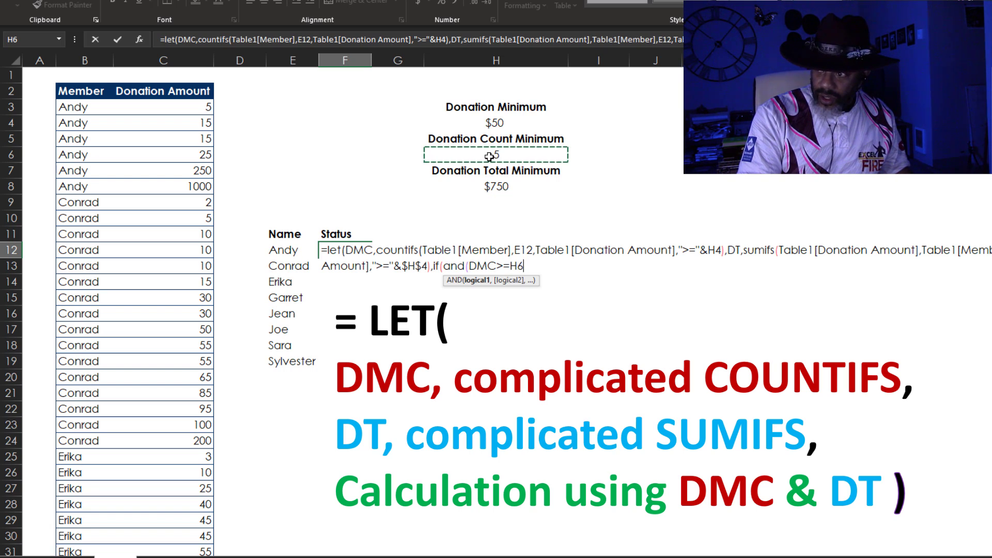
key(F4)
text(,)
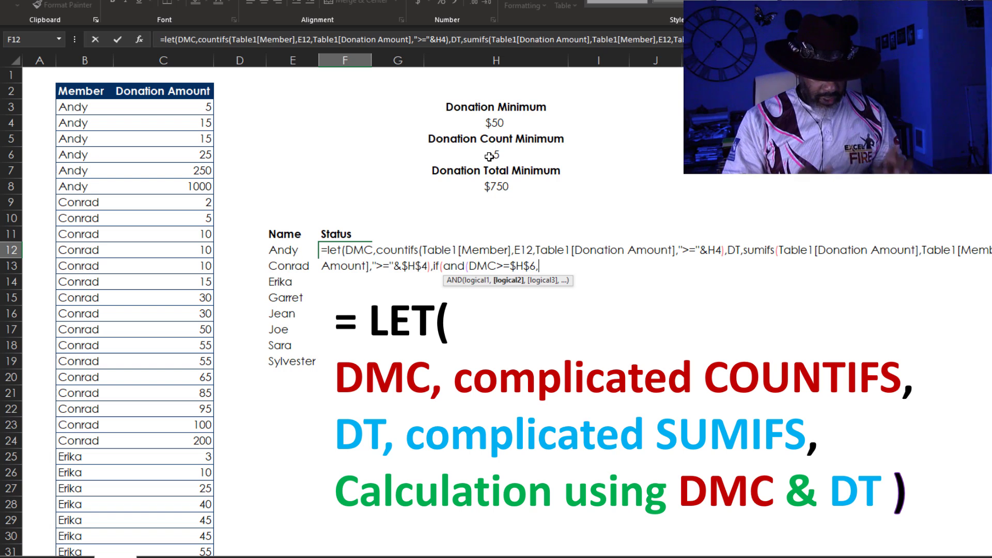
text(DT)
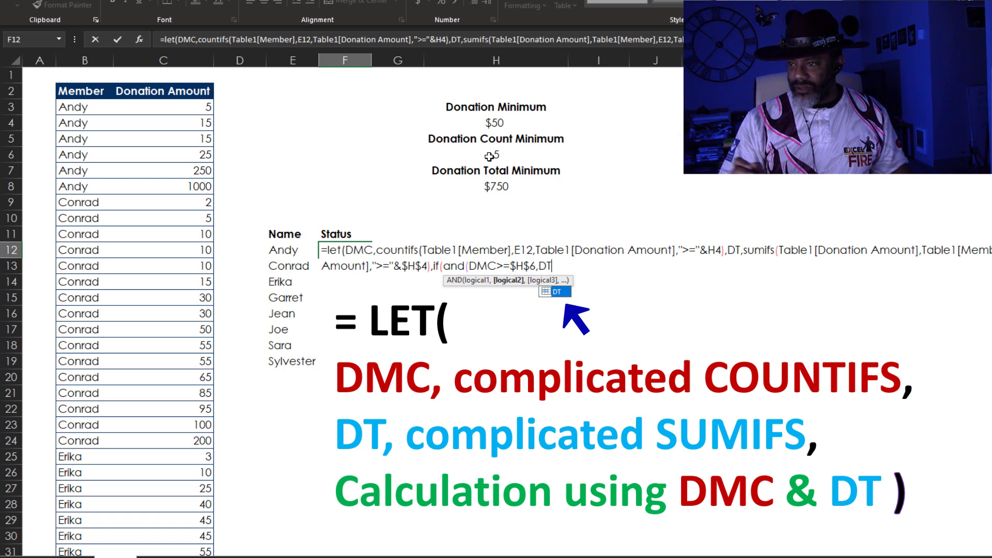
text(>)
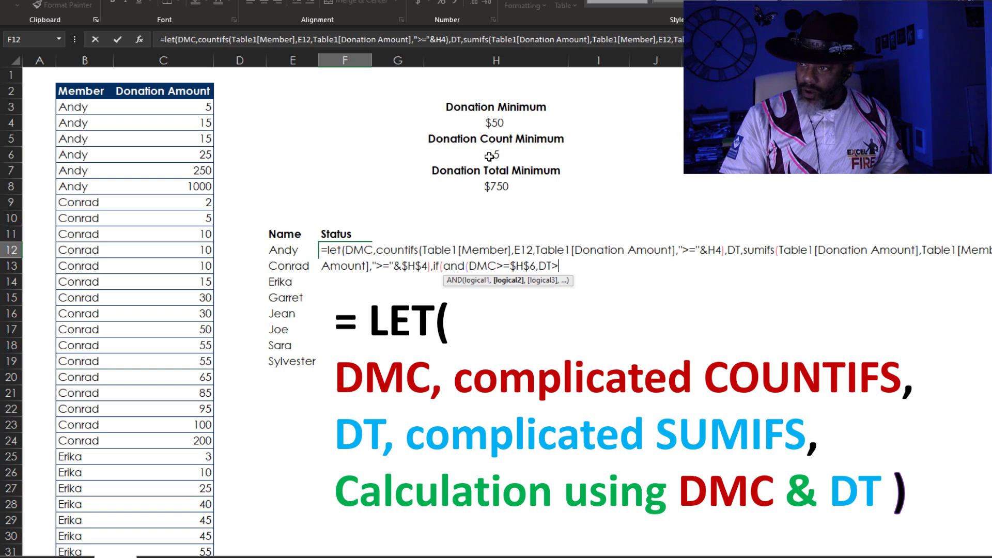
text(=)
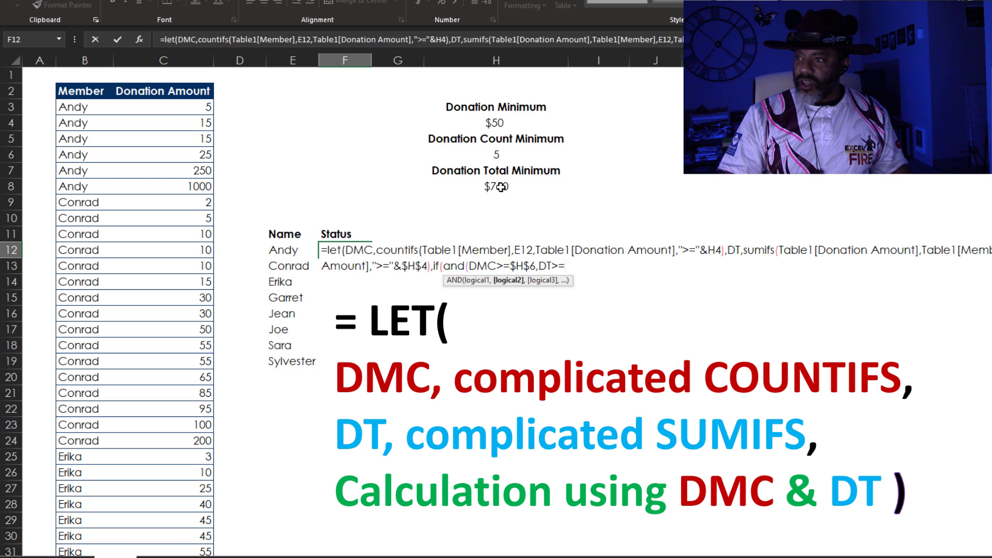
click(500, 187)
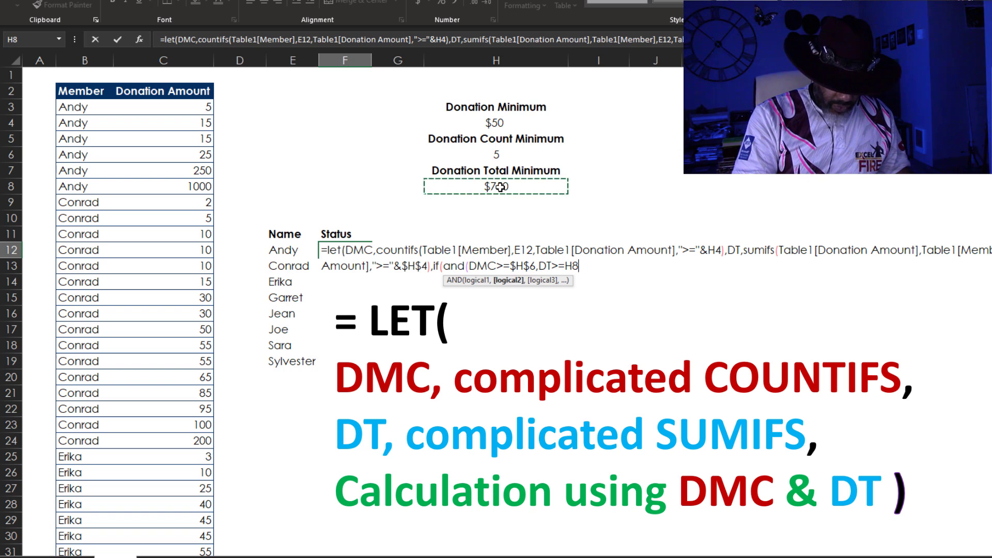
key(F4)
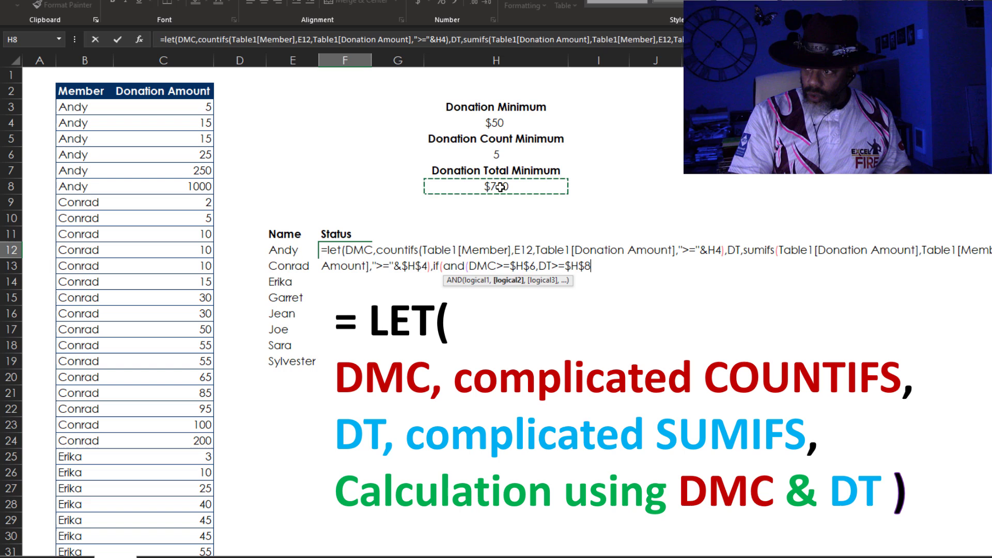
text(),)
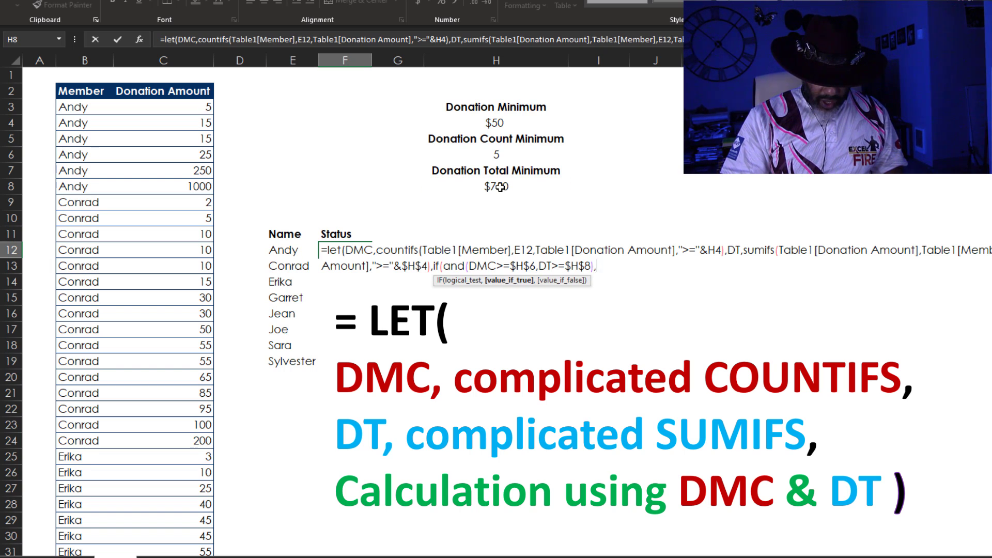
text("Pri)
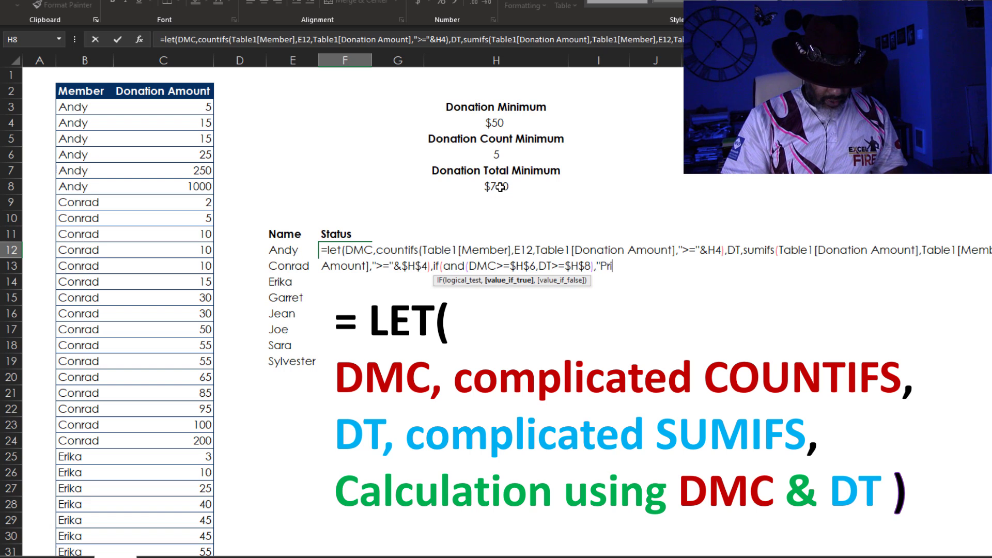
text(ze")
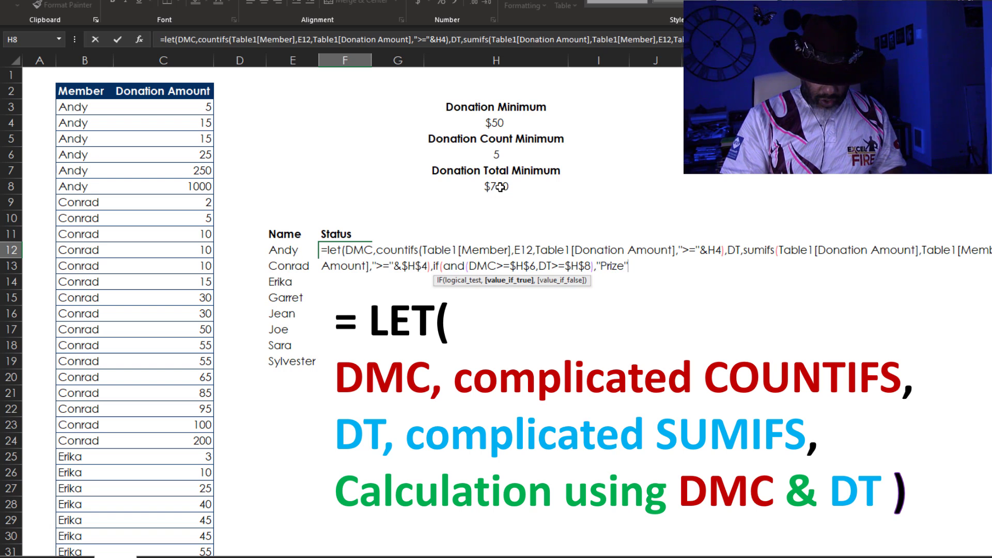
text(,")
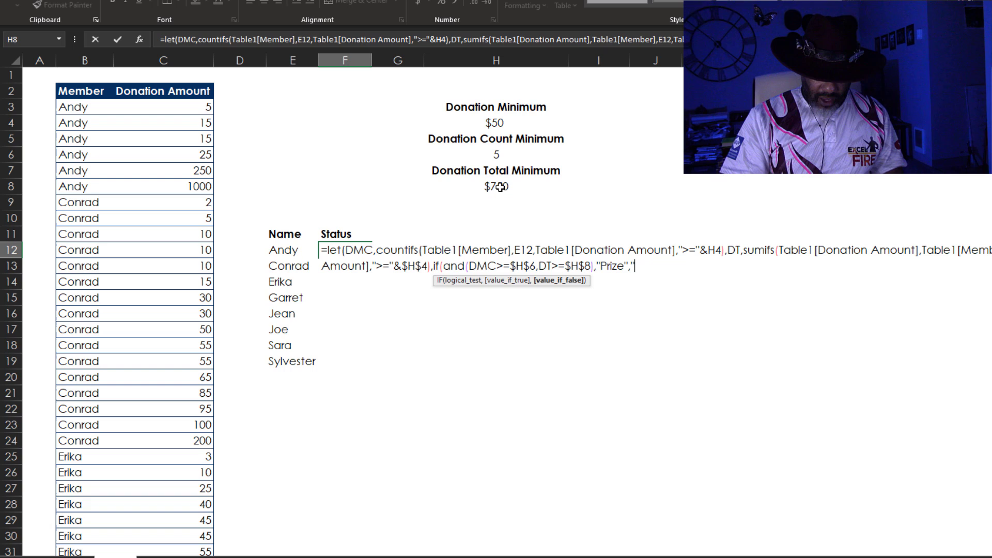
text("))
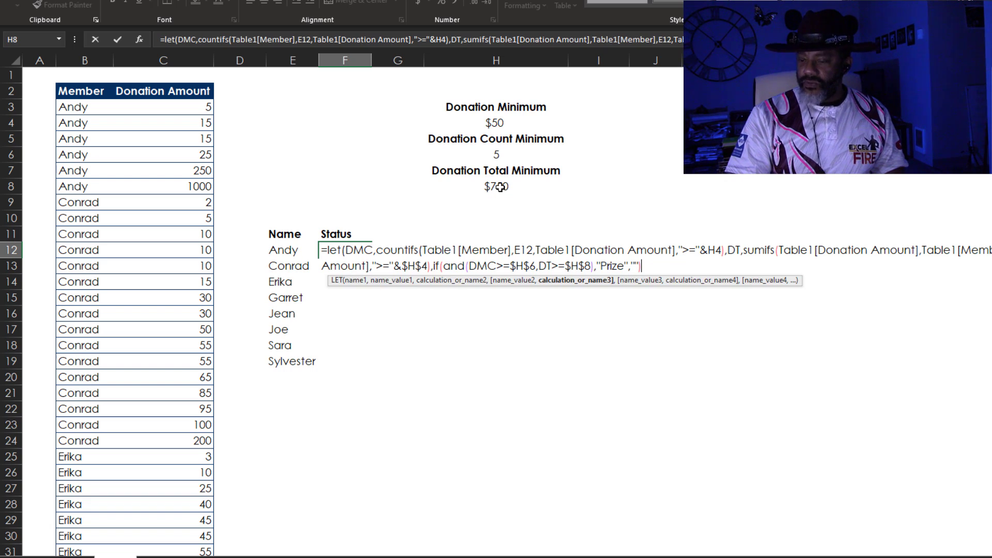
text())
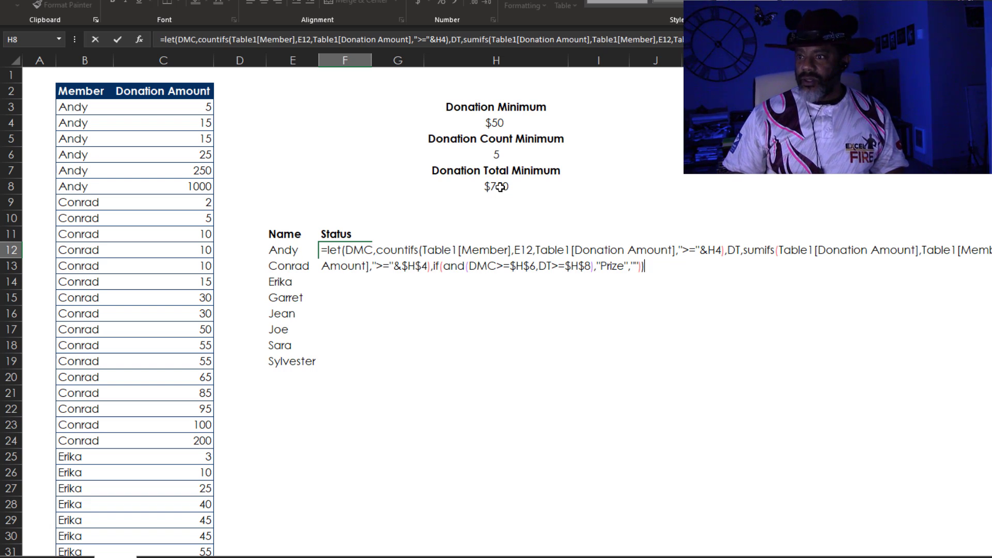
Enter Andy's Status formula in F12 and fill it down to F19.
key(Return)
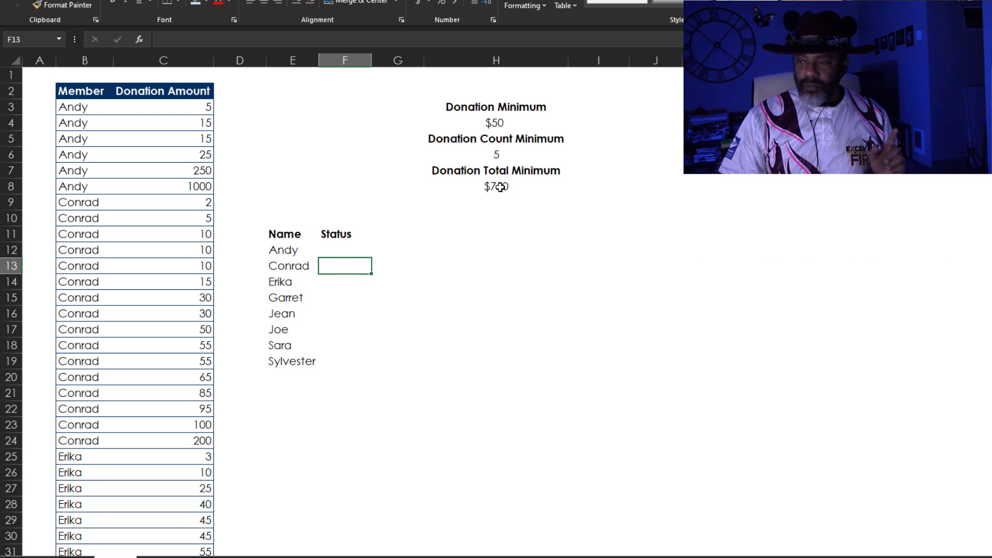
click(352, 249)
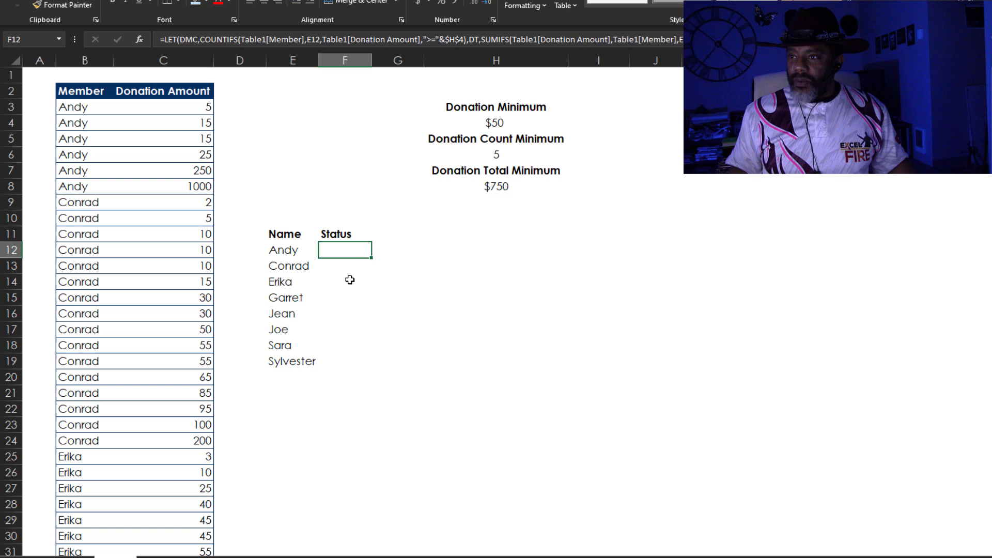
double_click(371, 259)
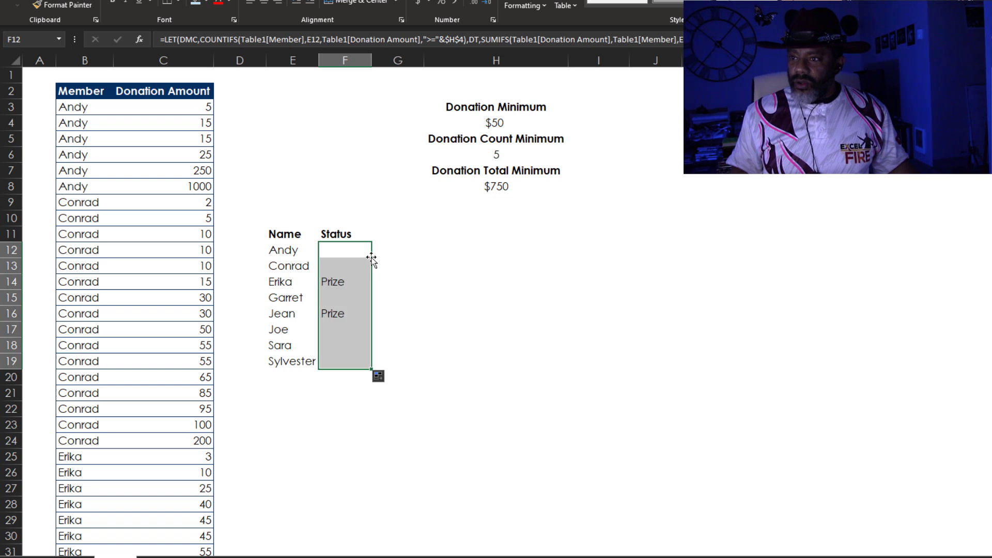
click(427, 287)
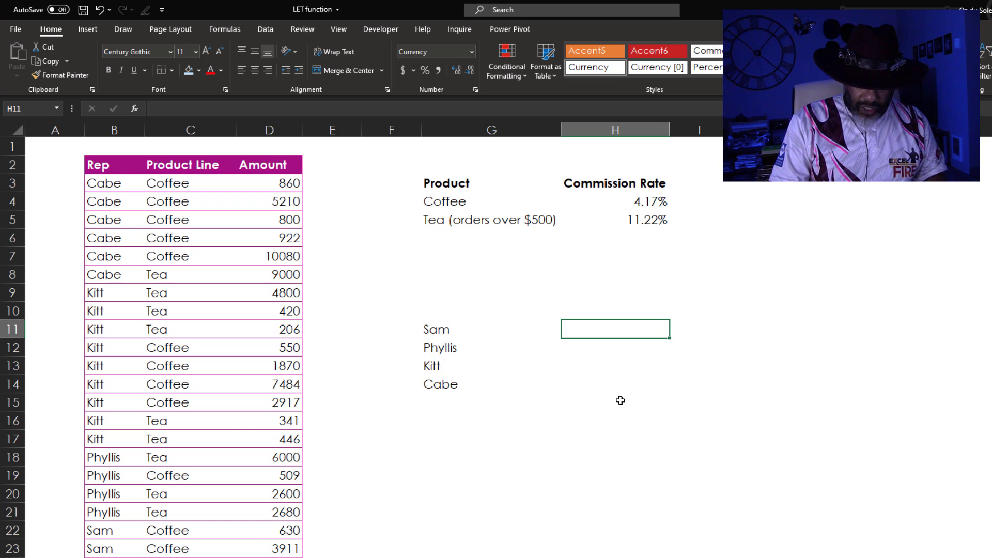
In H11, start =LET with Coffee as SUMIFS of Amount for Rep G11 and Product Line "Coffee".
text(=)
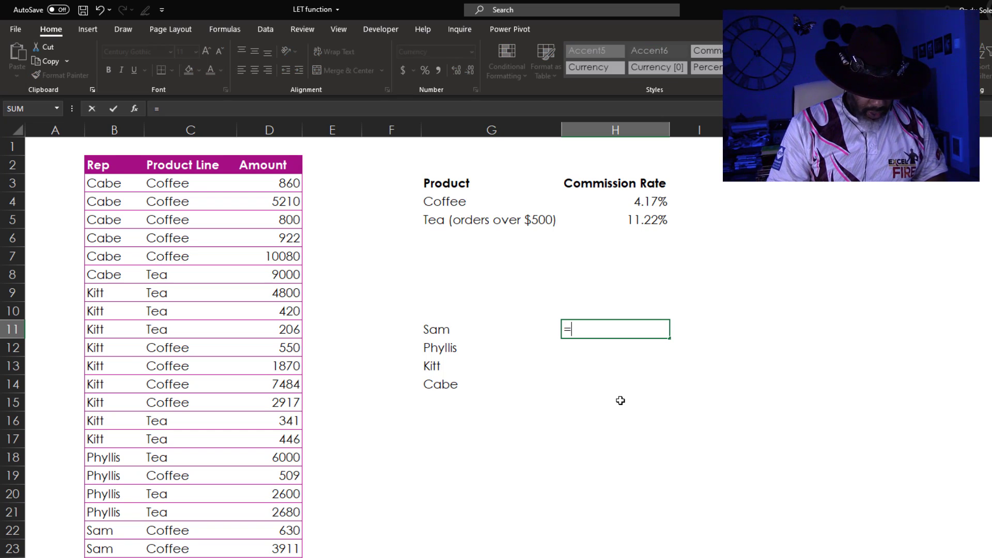
text(let()
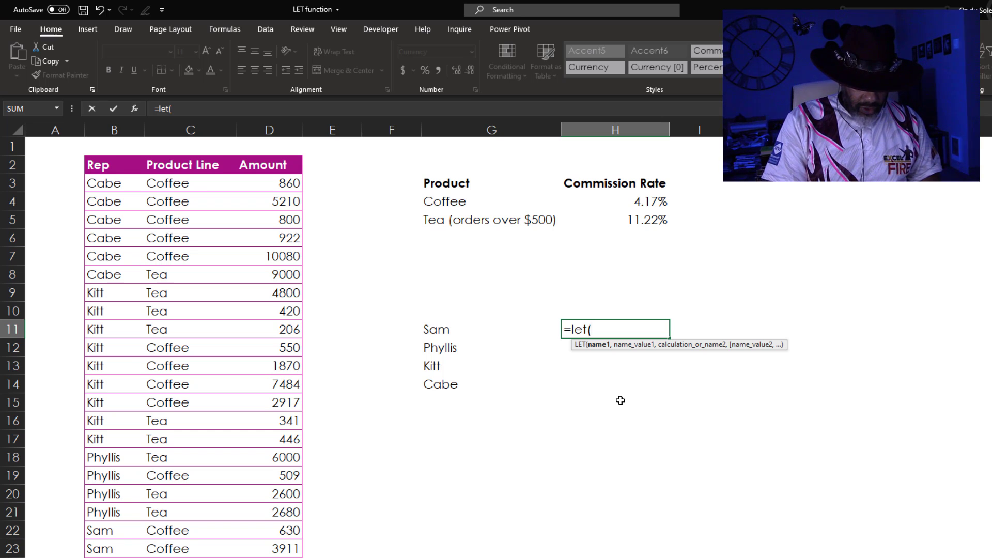
text(Coffee)
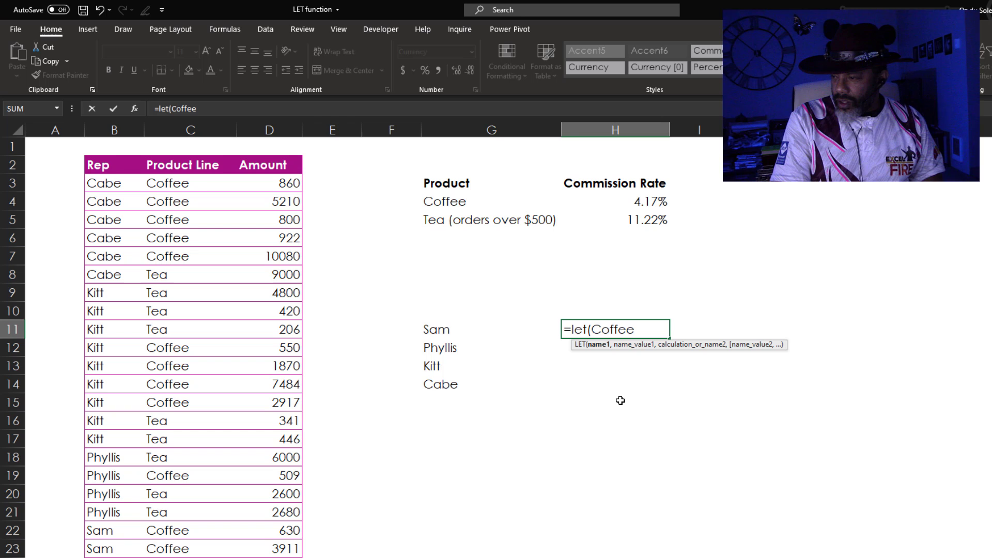
text(,)
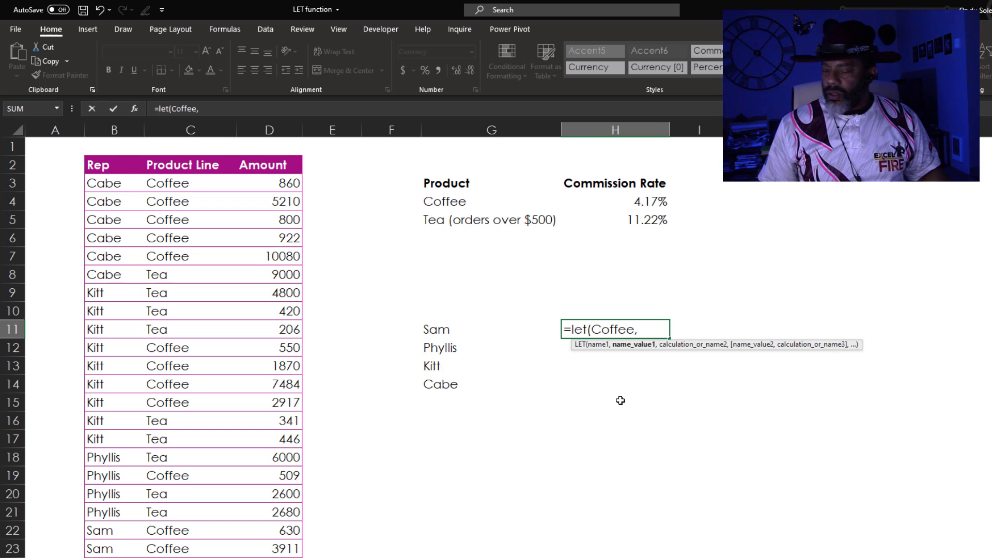
text(sumifs()
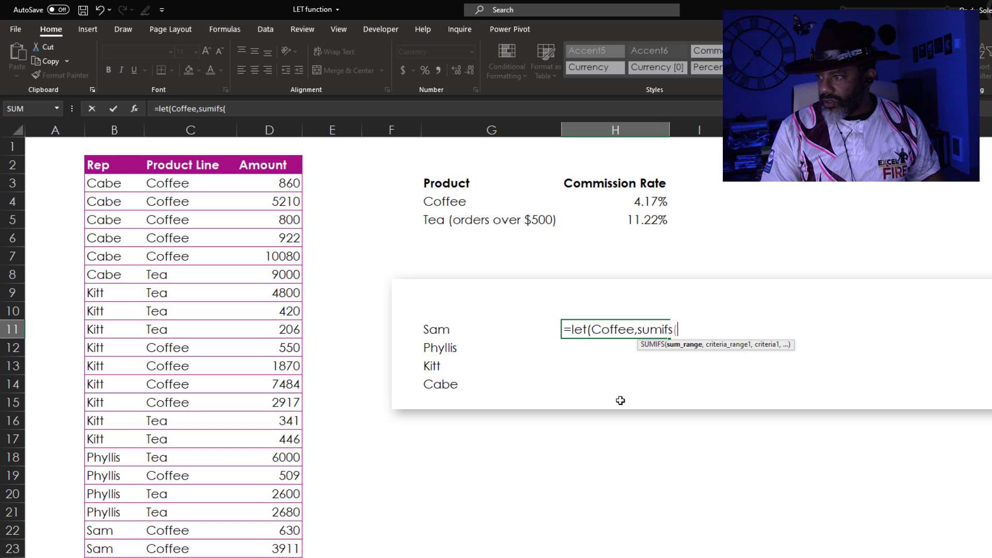
click(280, 155)
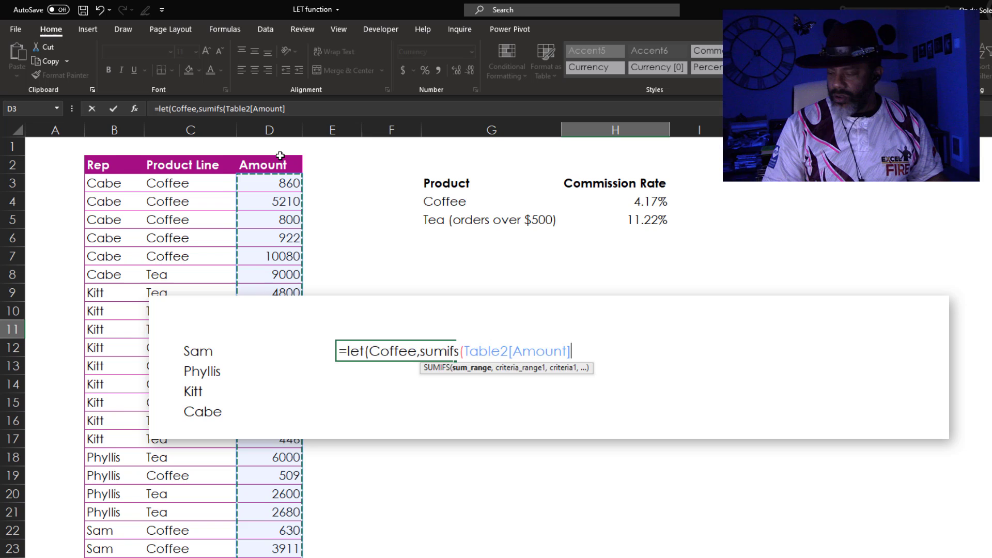
text(,)
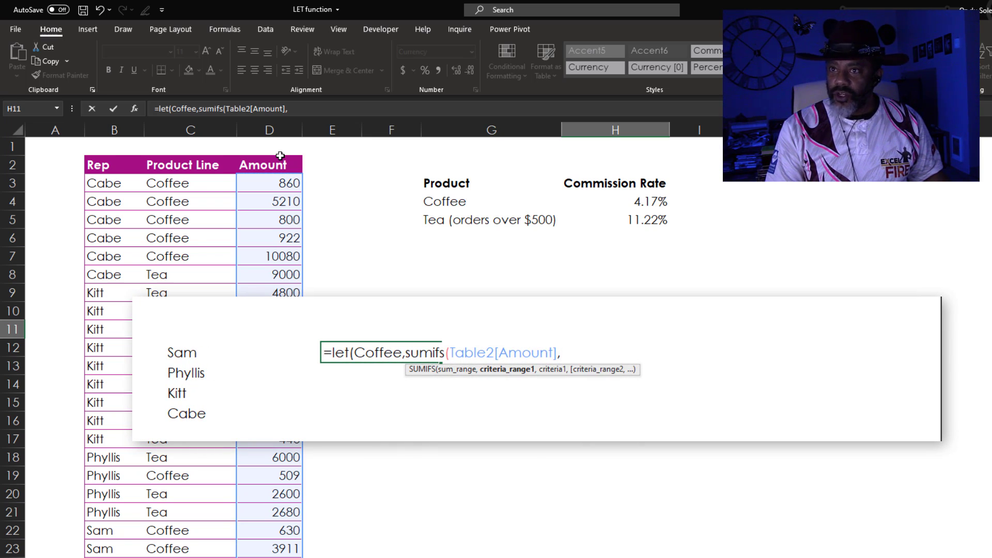
click(130, 157)
text(,)
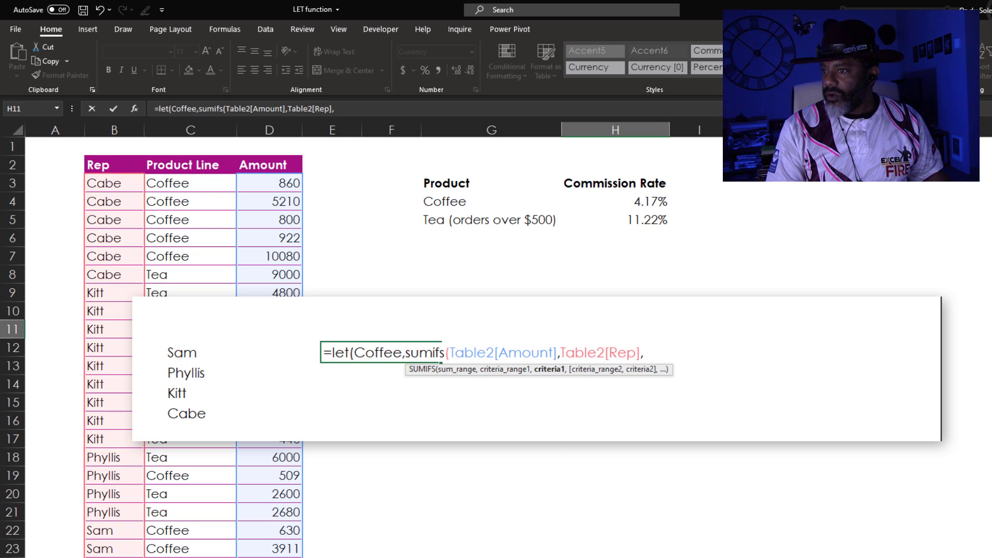
click(179, 353)
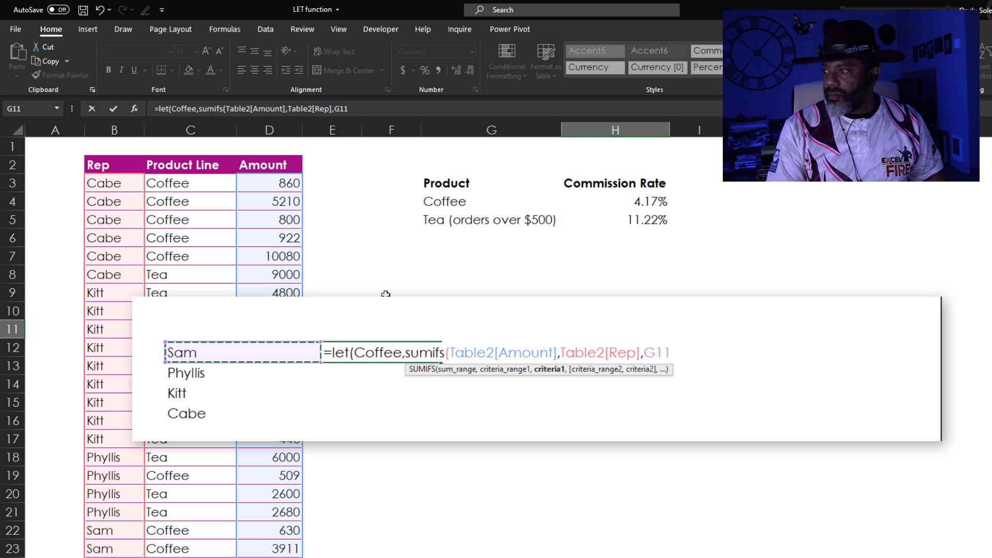
text(,)
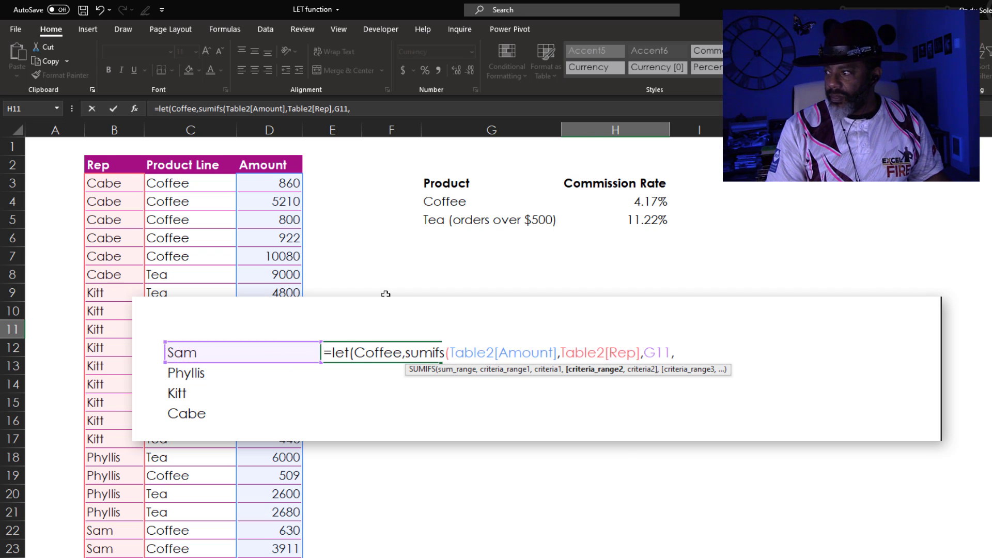
click(207, 155)
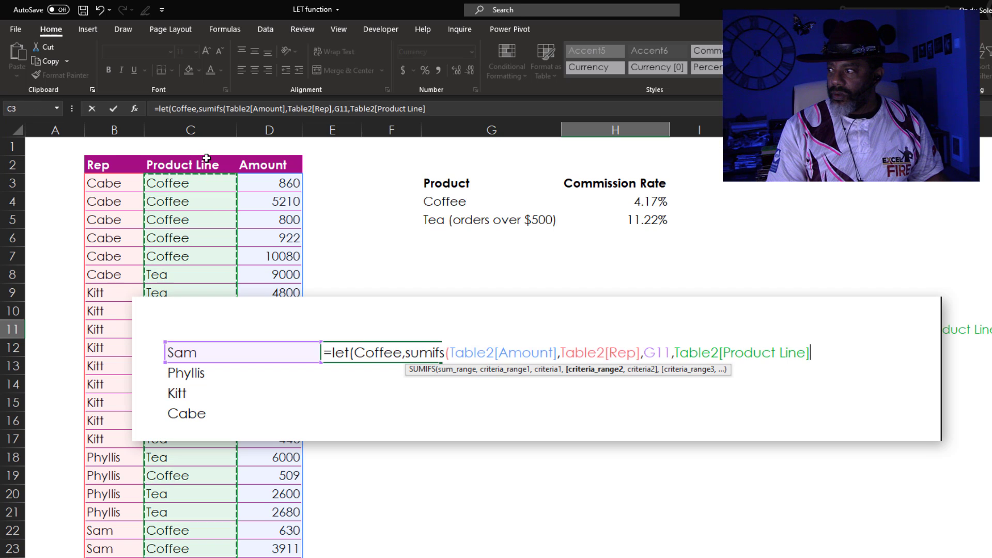
text(,)
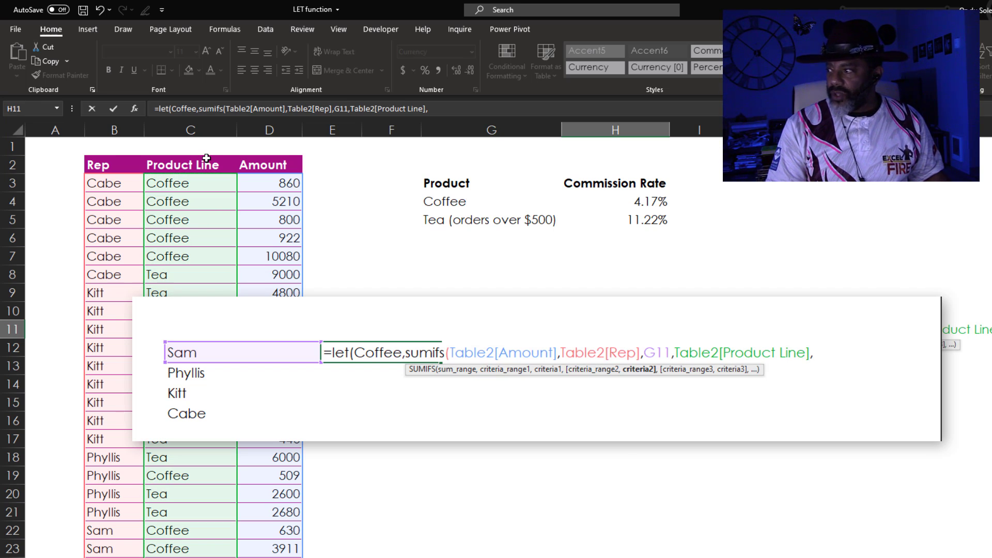
text("Coffe)
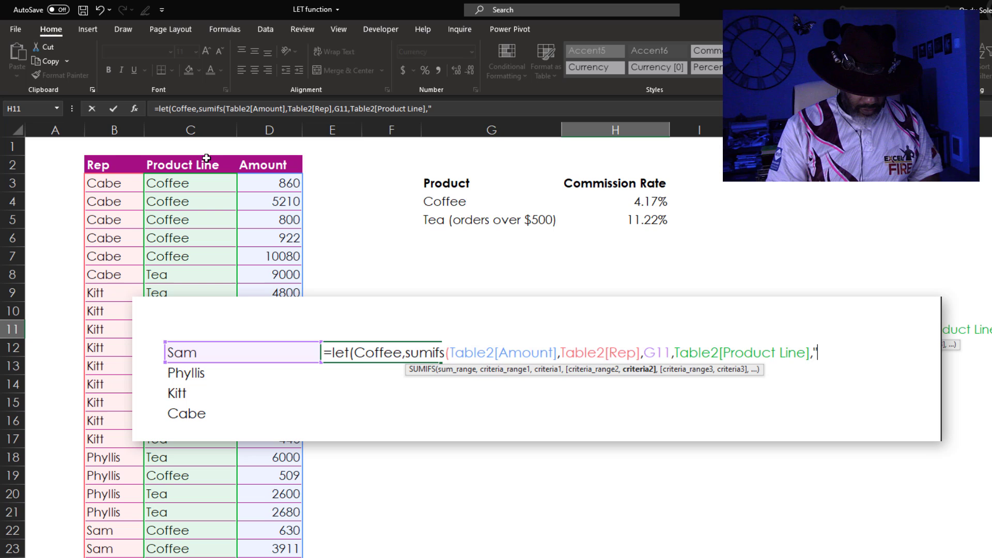
text(e")
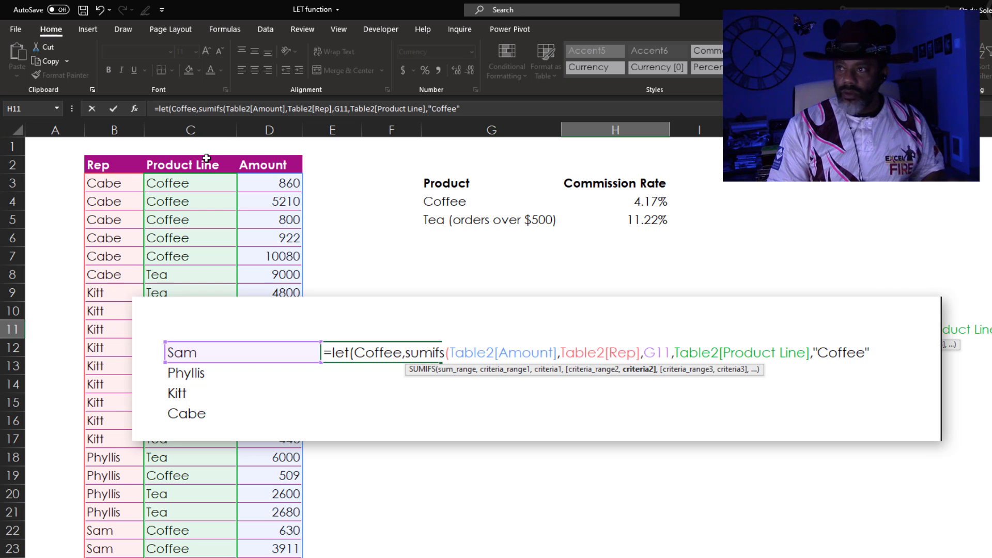
text())
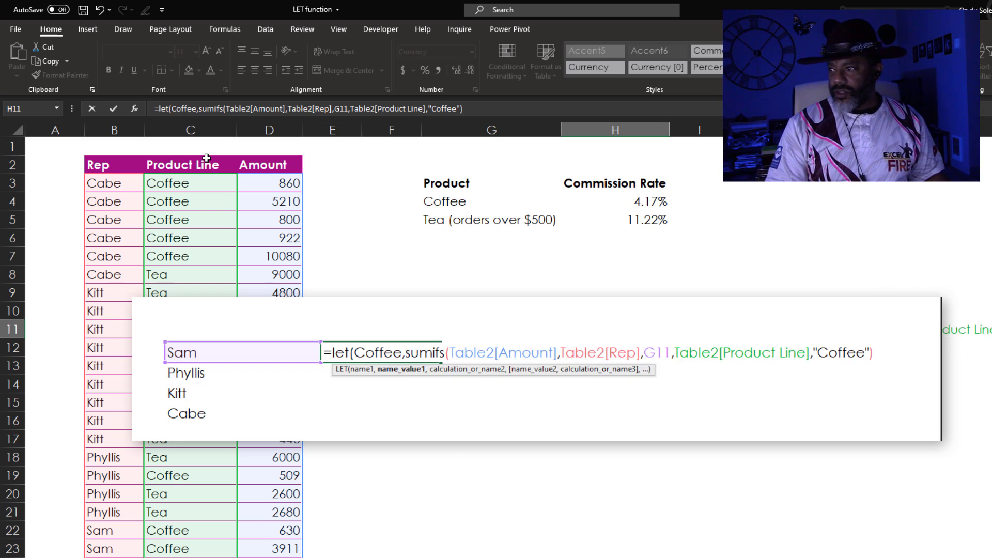
text(,)
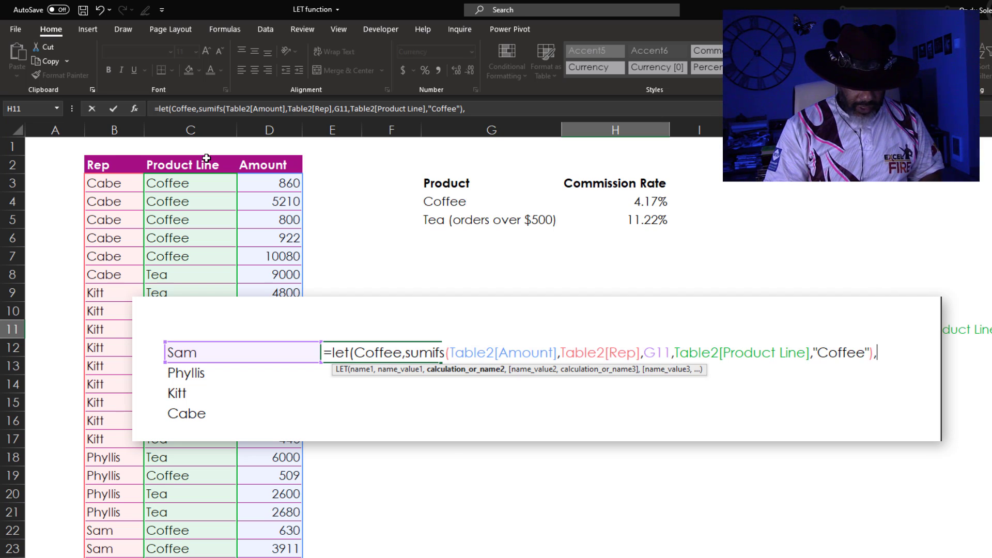
text(Tea)
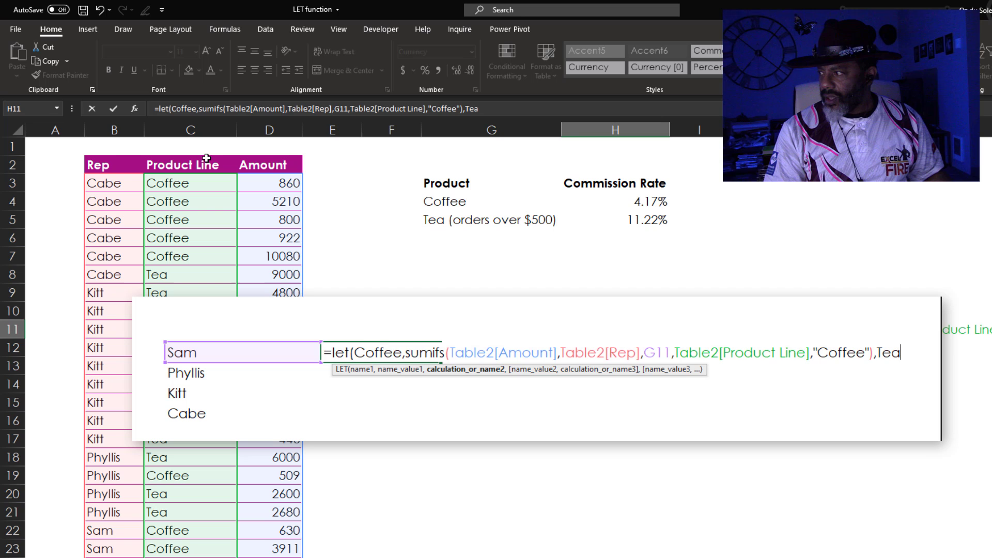
Set Tea to SUMIFS of Amount where Amount >=500, Rep is G11 and Product Line is "Tea".
text(,)
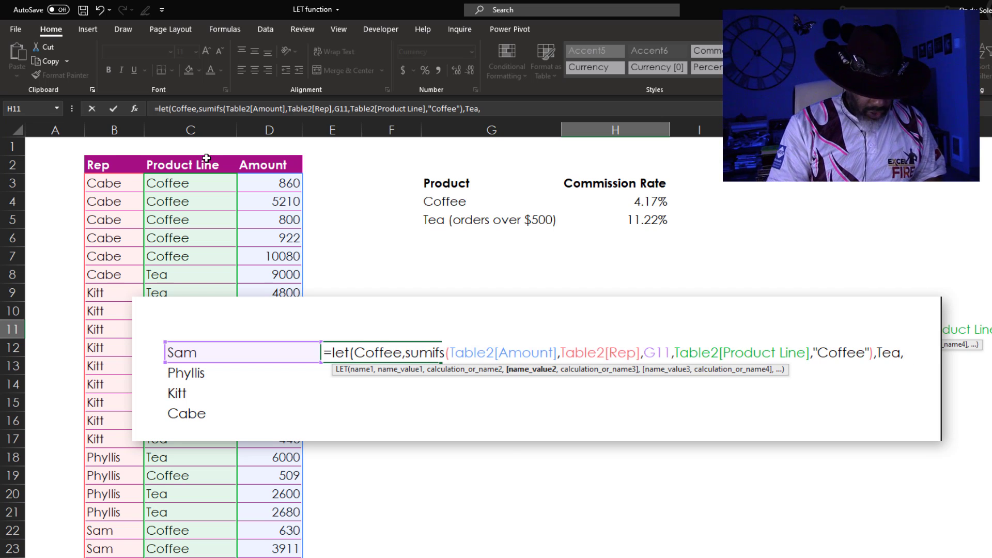
text(sumifs)
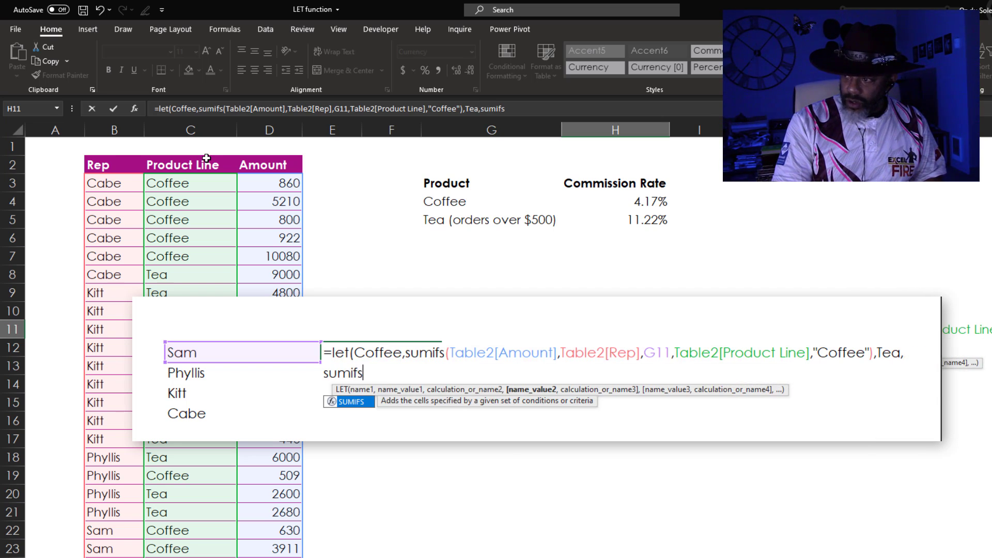
text(()
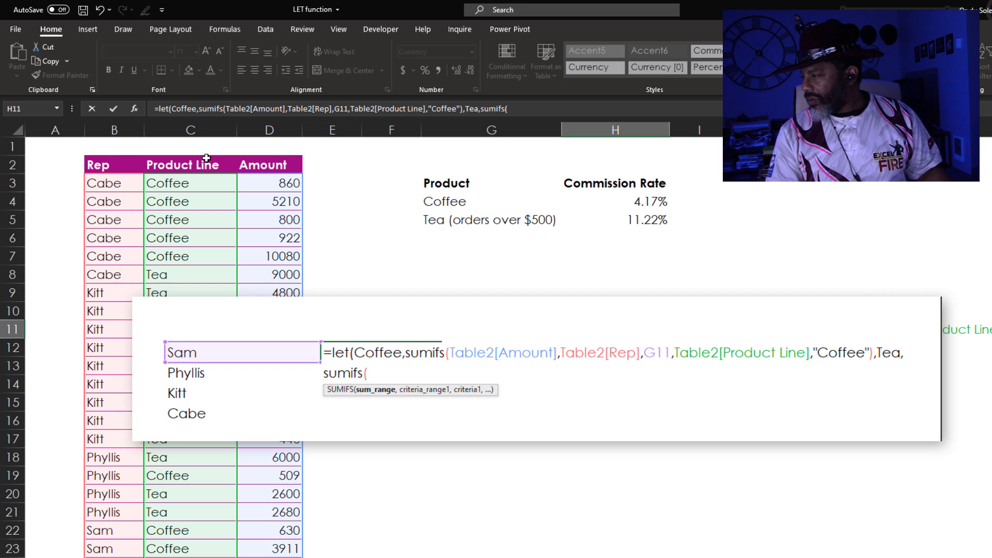
click(268, 156)
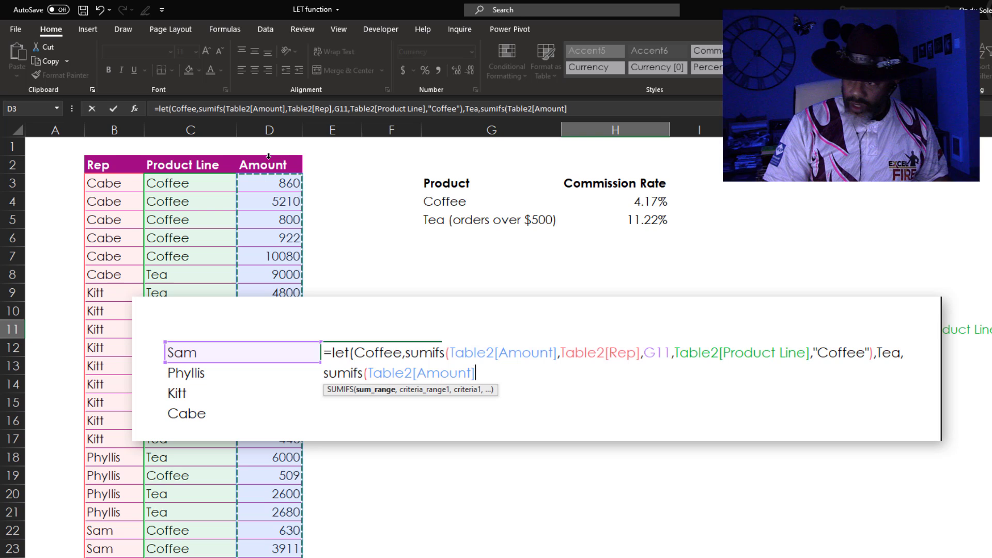
text(,)
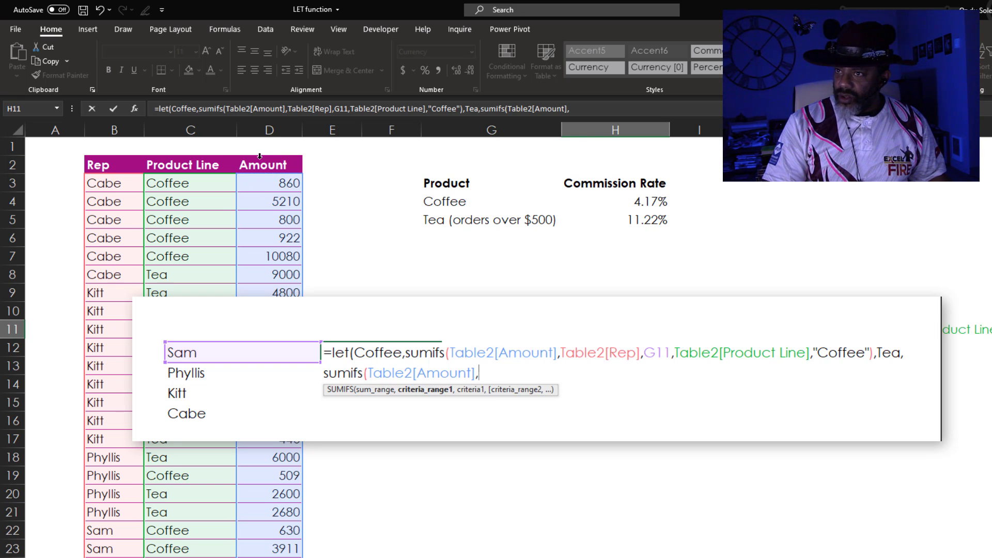
click(255, 156)
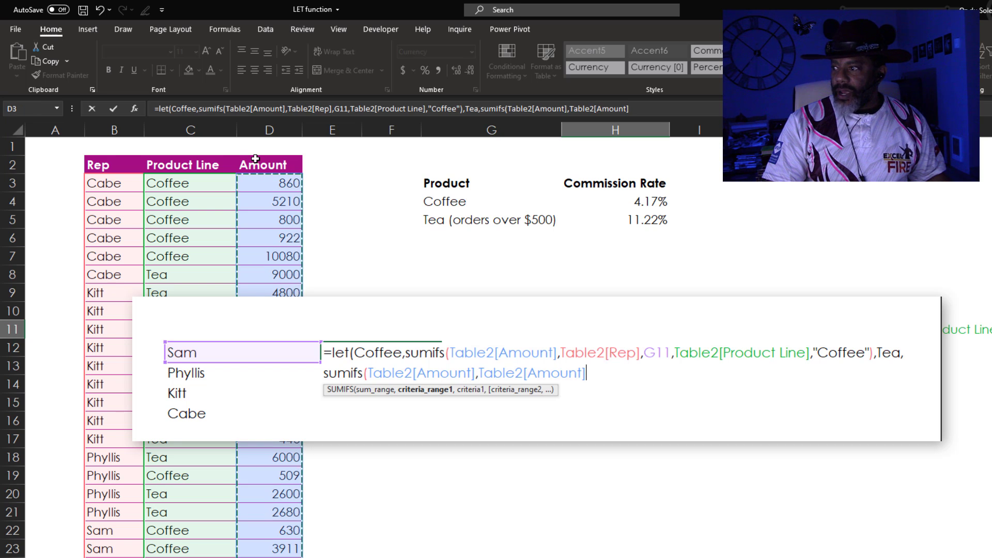
text(,">="&)
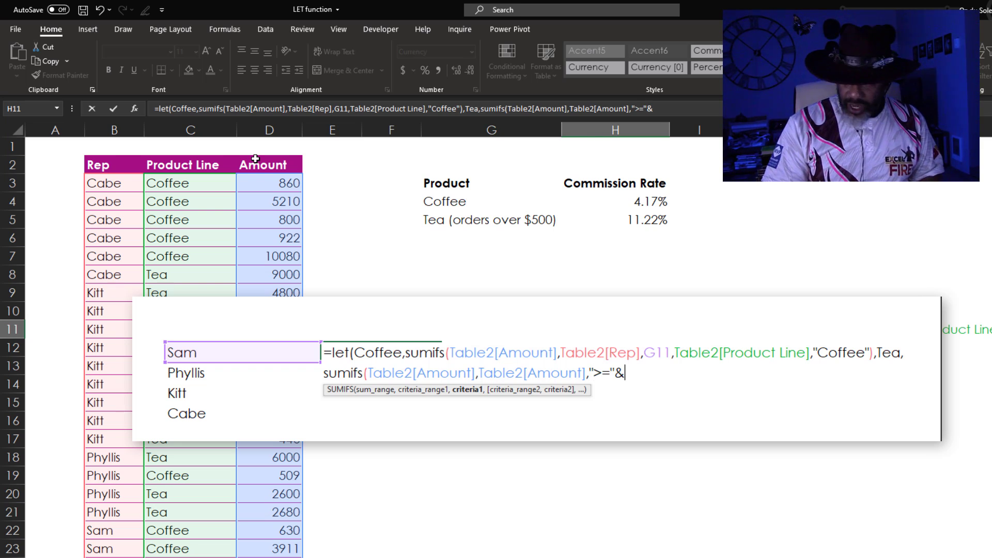
text(500)
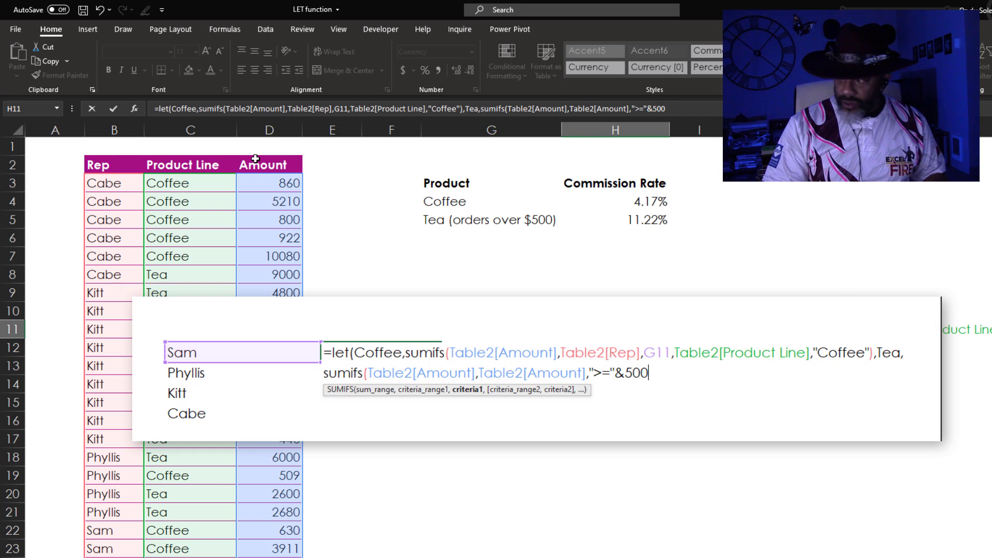
text(,)
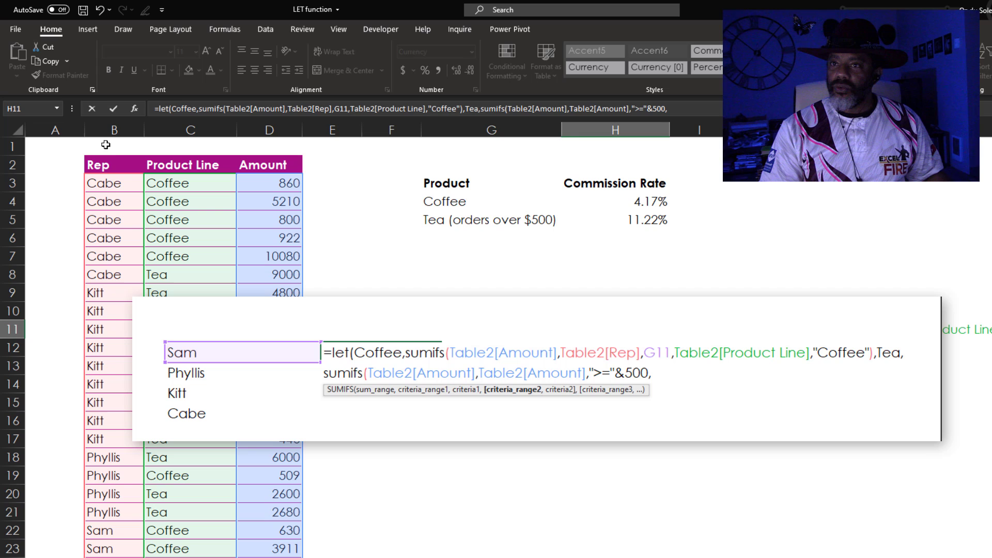
click(119, 155)
text(,)
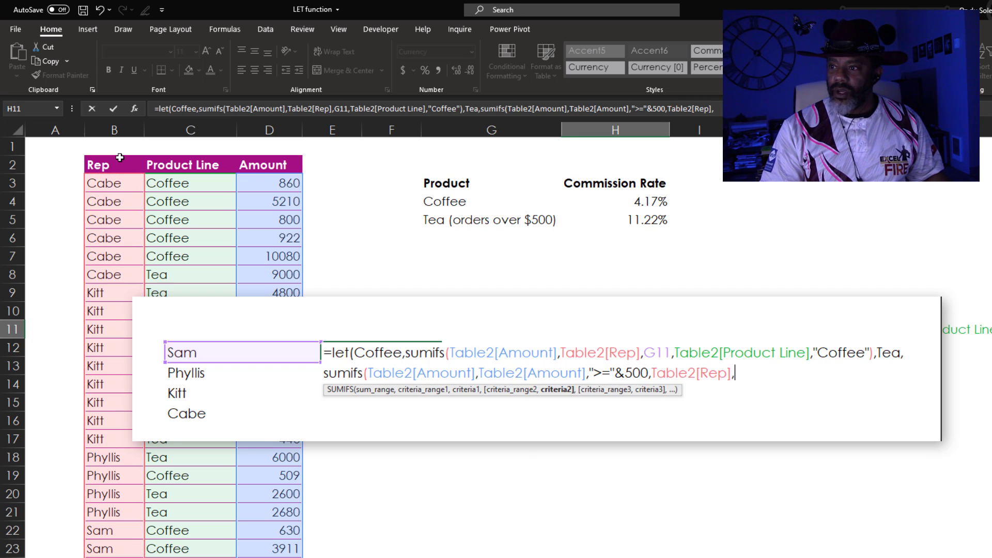
text(G11,)
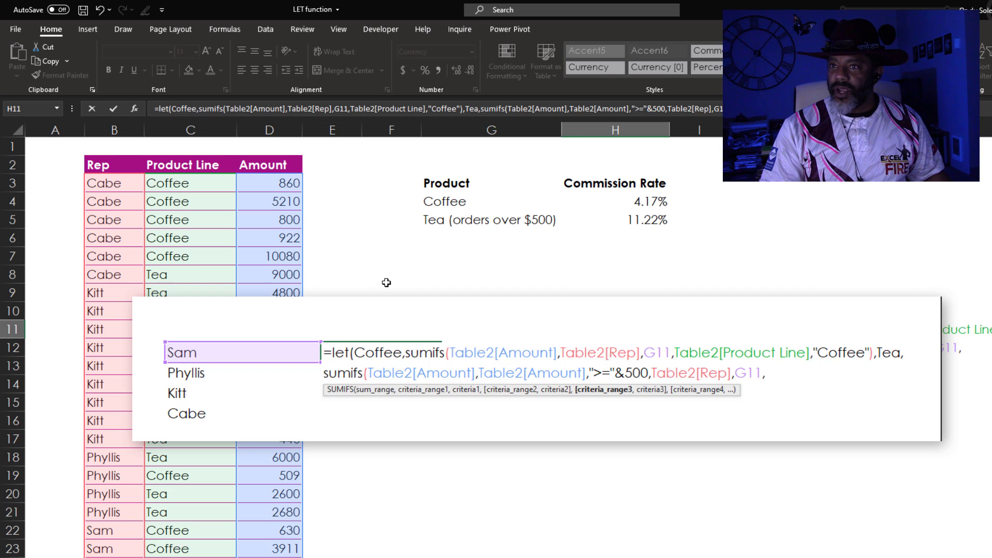
click(216, 155)
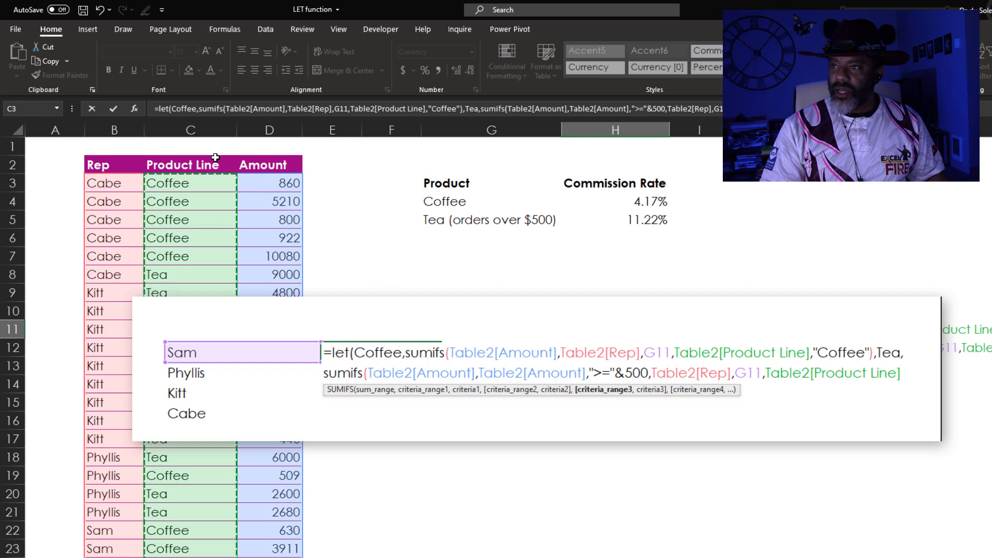
text(,"Te)
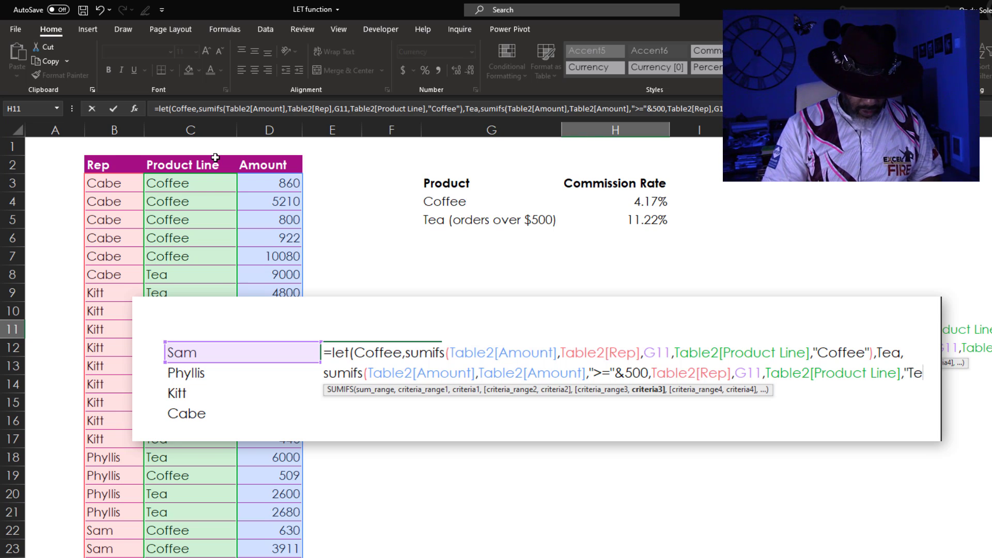
text(a"))
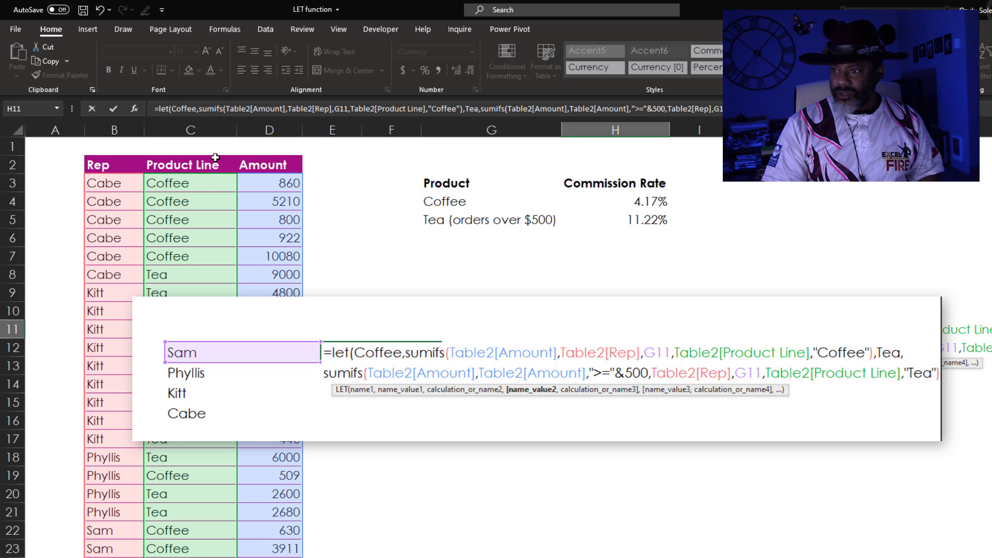
text(,)
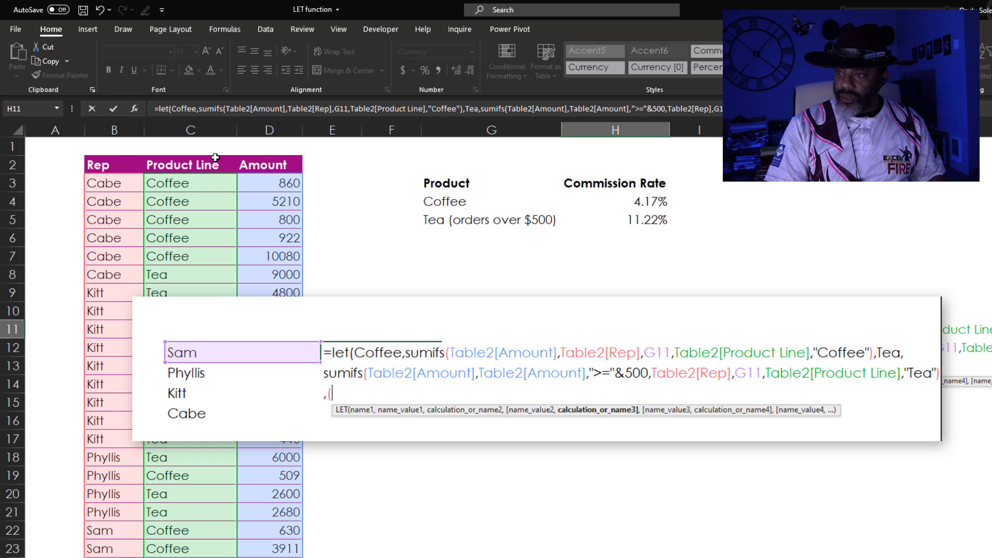
Finish with (Coffee*$H$4)+(Tea*$H$5) and enter it, showing $494.54 for Sam.
text((Co)
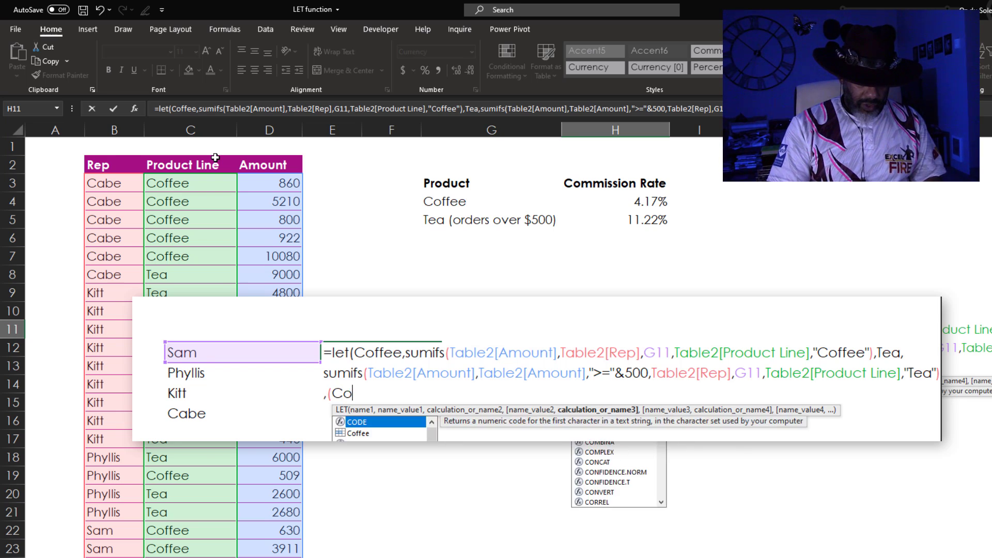
text(ffee*)
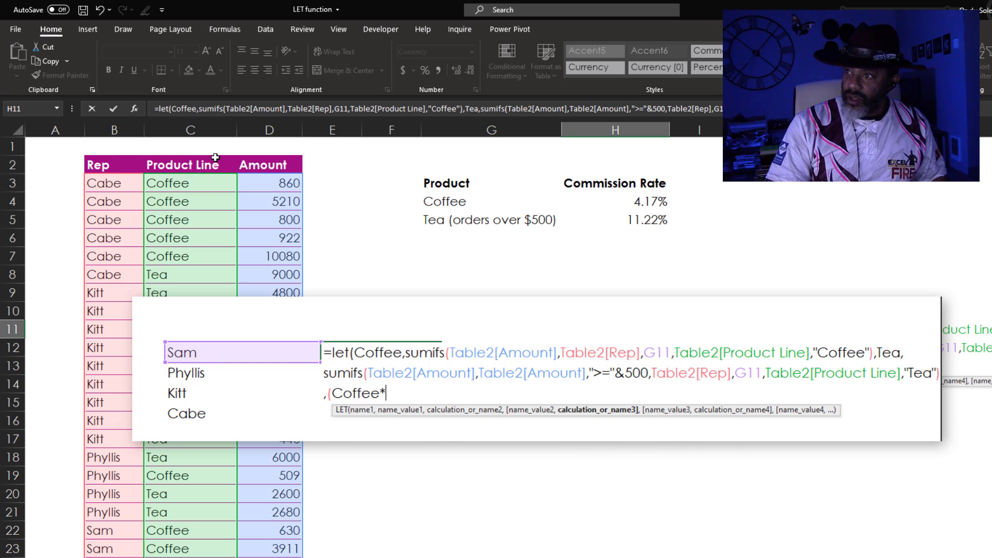
click(641, 201)
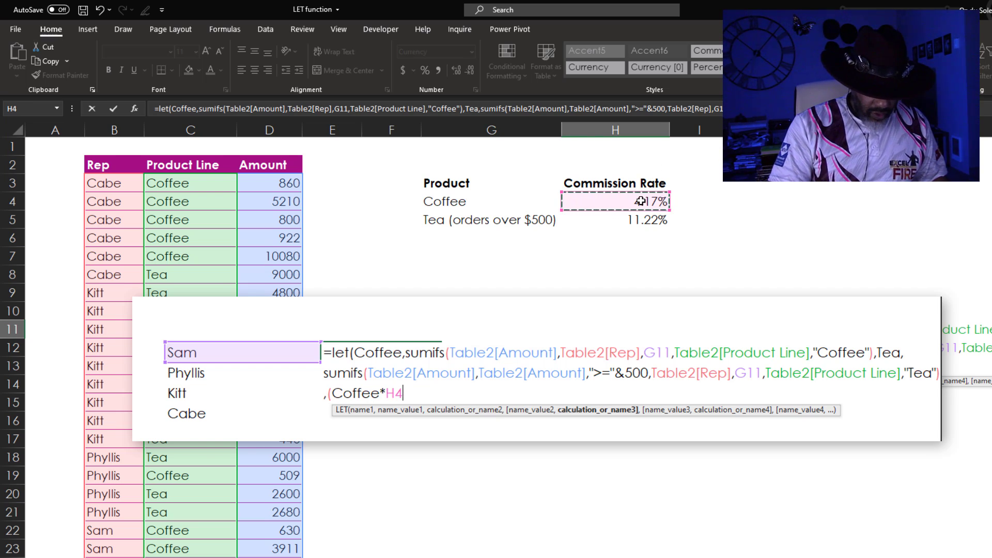
key(F4)
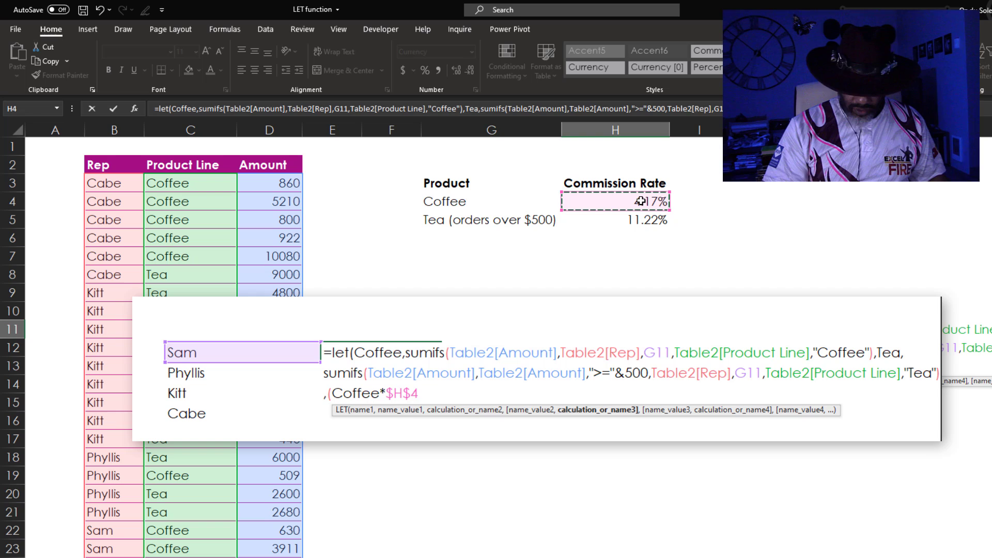
text())
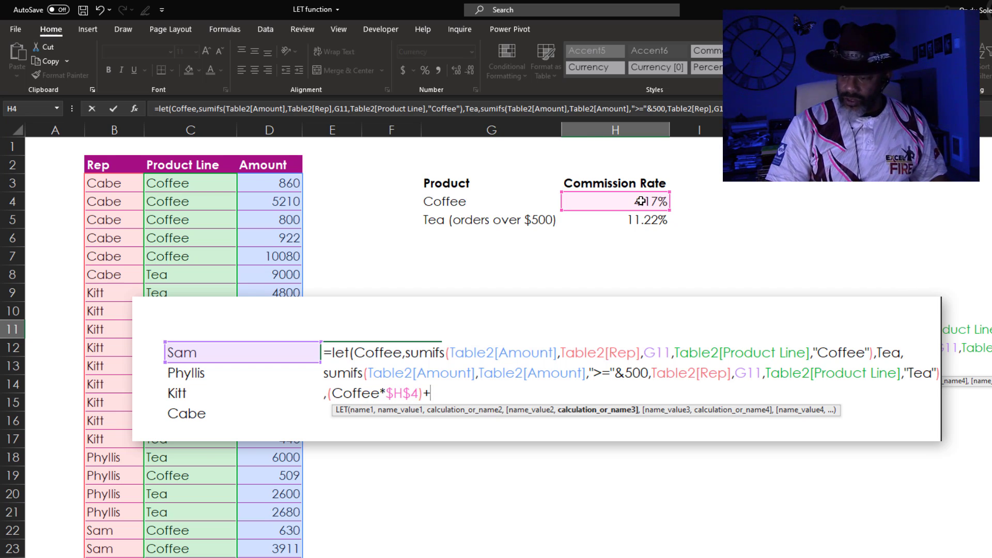
text(+()
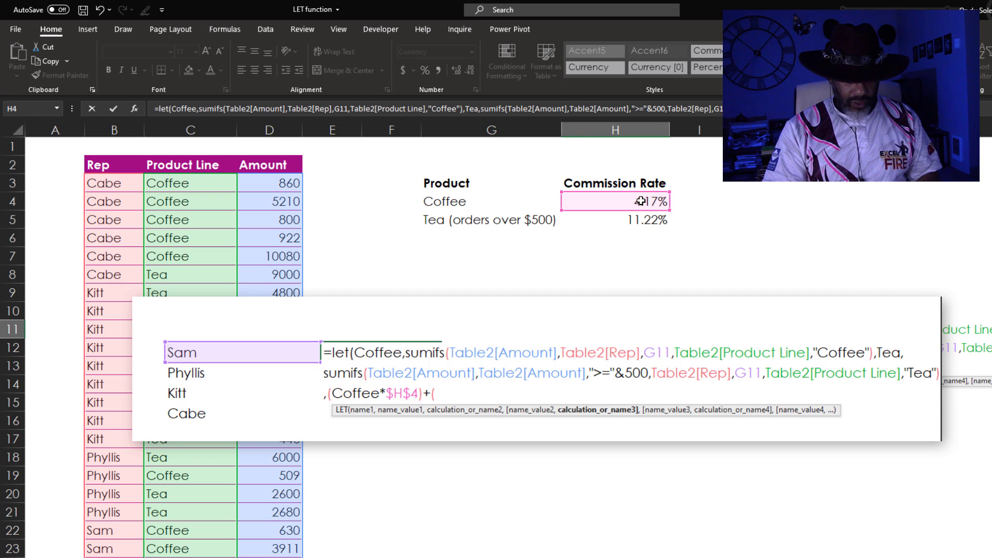
text(Tea*)
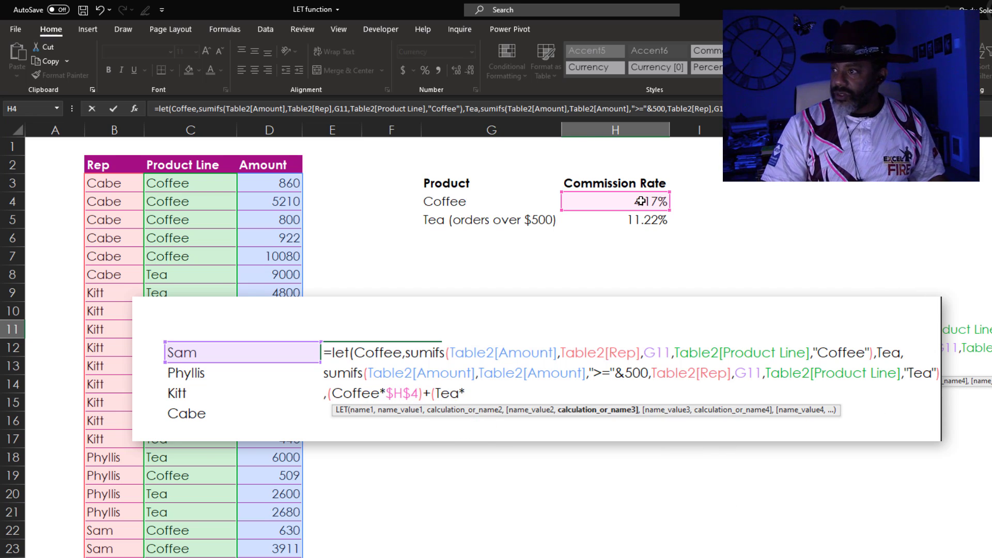
click(639, 220)
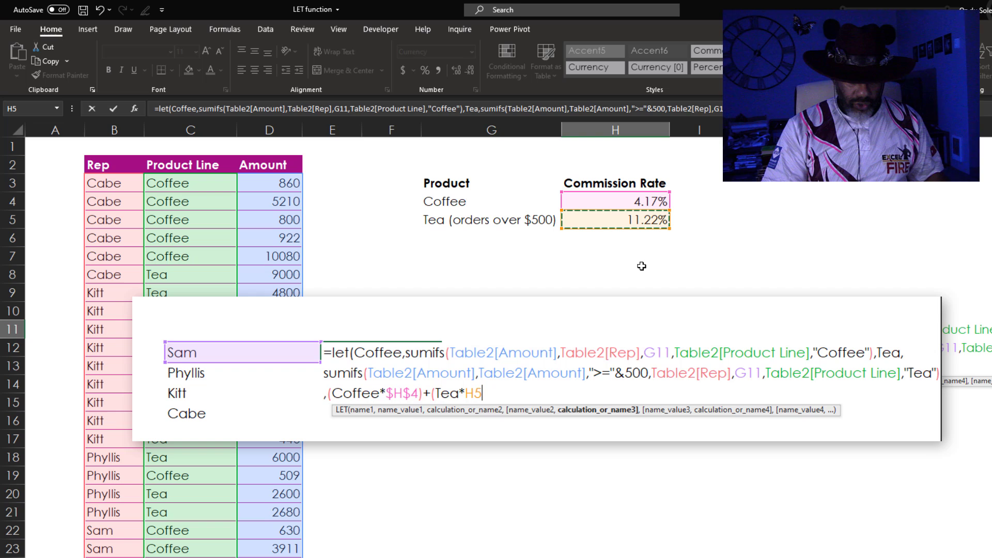
key(F4)
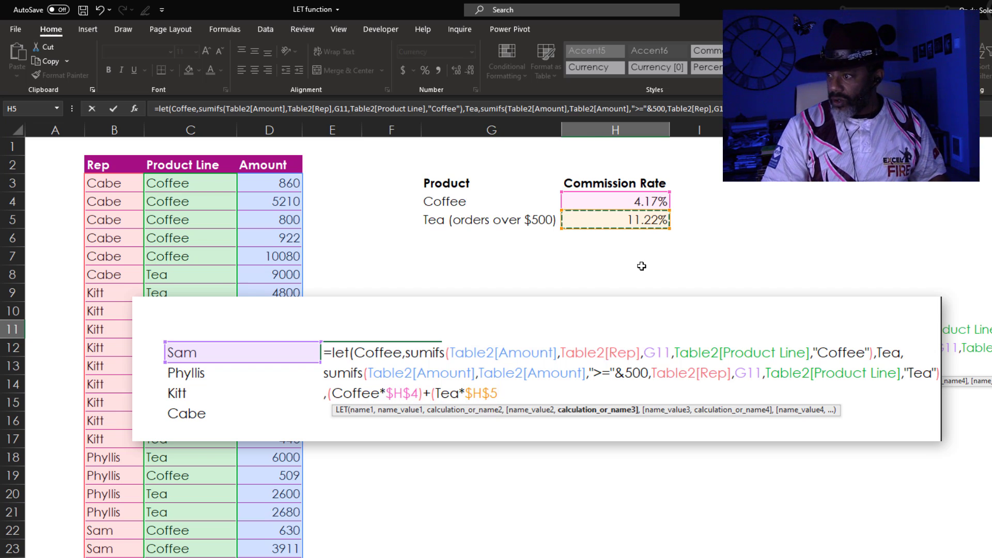
text())
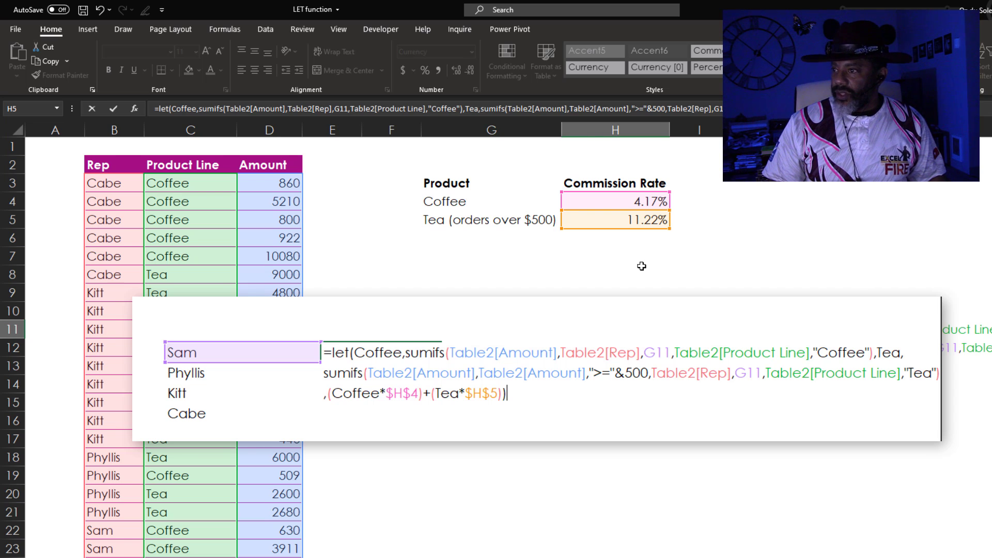
key(Return)
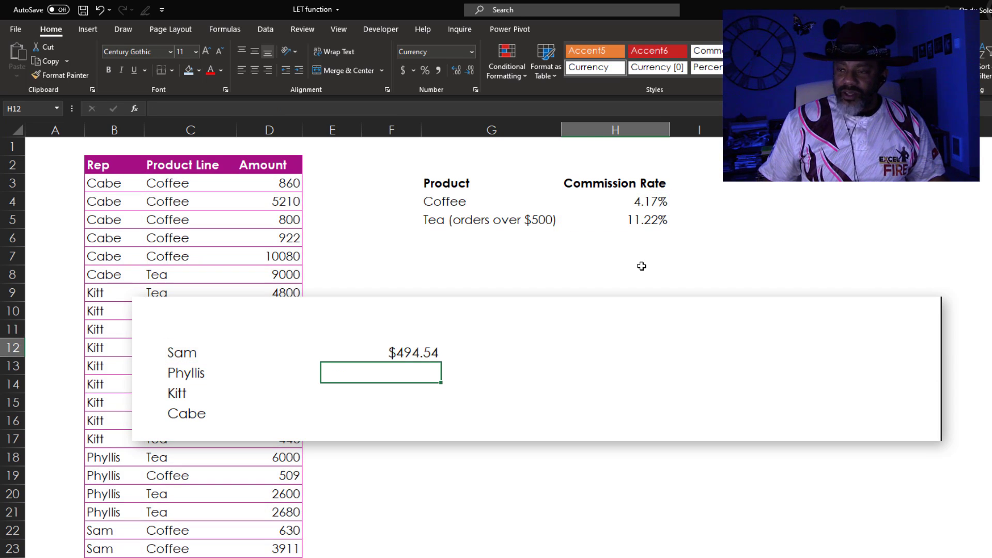
Copy the H11 commission formula down through H14, then select H13 to review it.
click(405, 355)
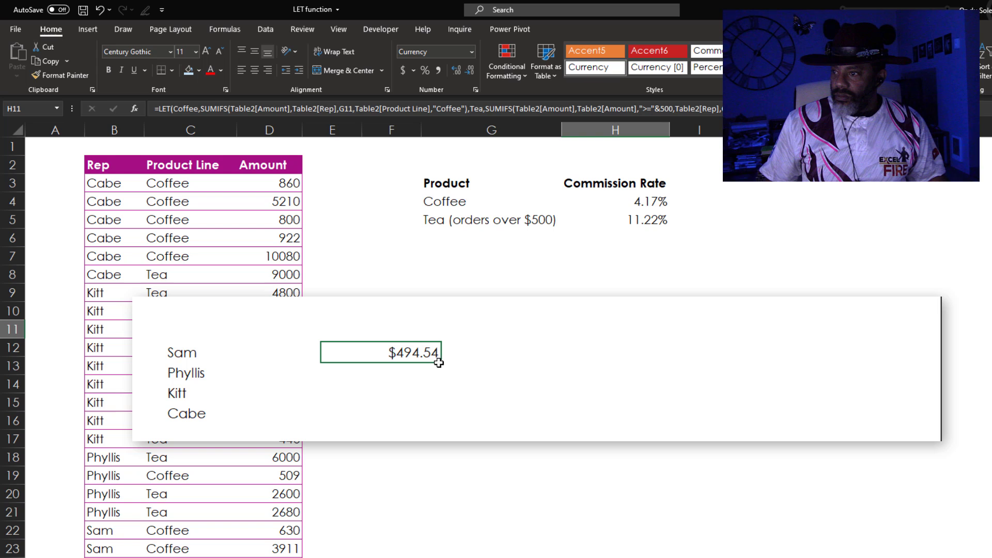
drag(441, 361, 448, 421)
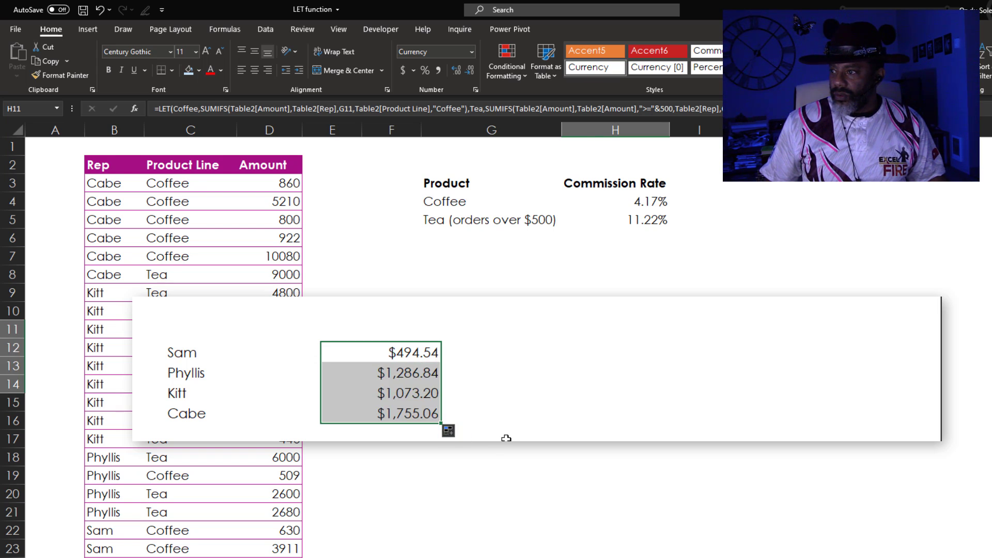
key(Down)
key(Down)
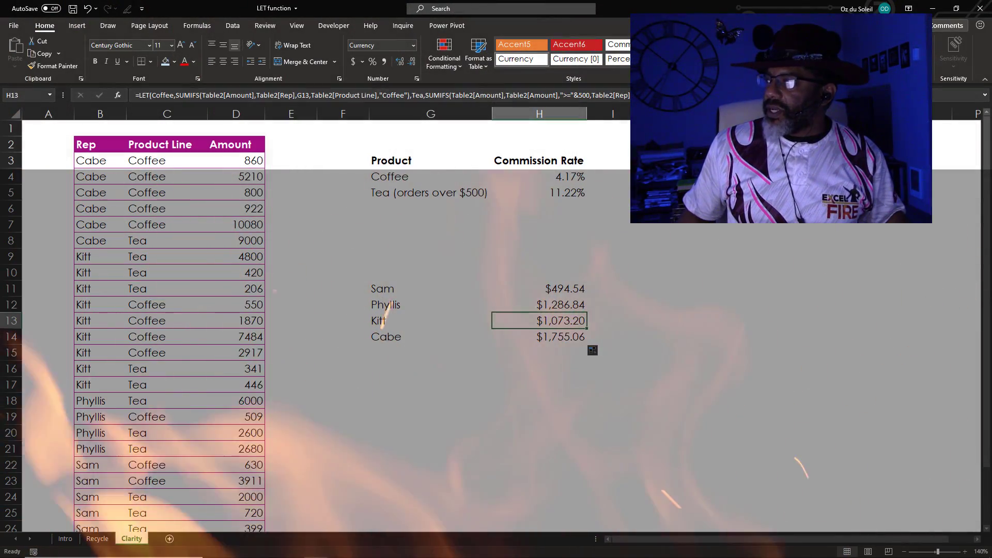
Expand the formula bar and put the final (Coffee*$H$4)+(Tea*$H$5) calculation on its own line.
key(ctrl+shift+u)
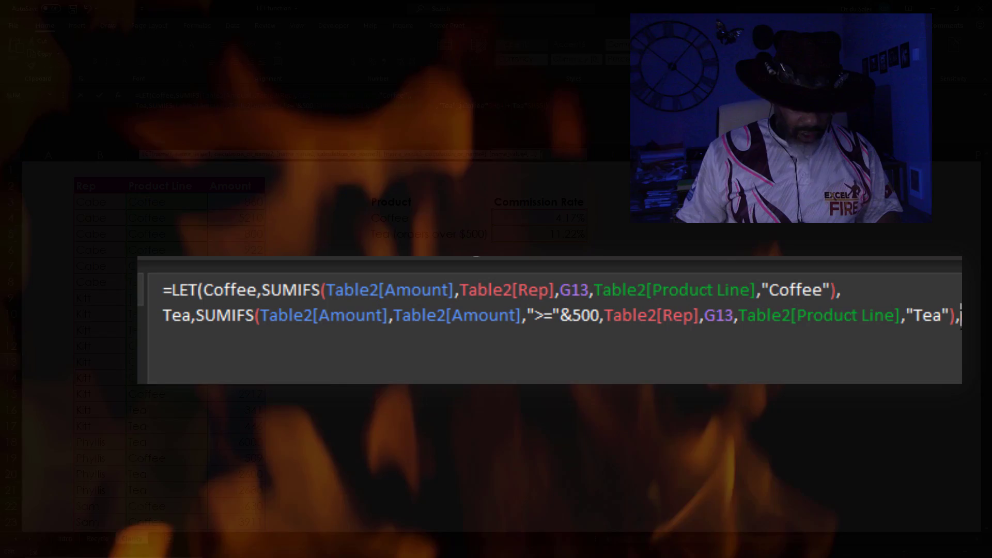
key(alt+Return)
text((Coffee*$H$4)+(Tea*$H$5)))
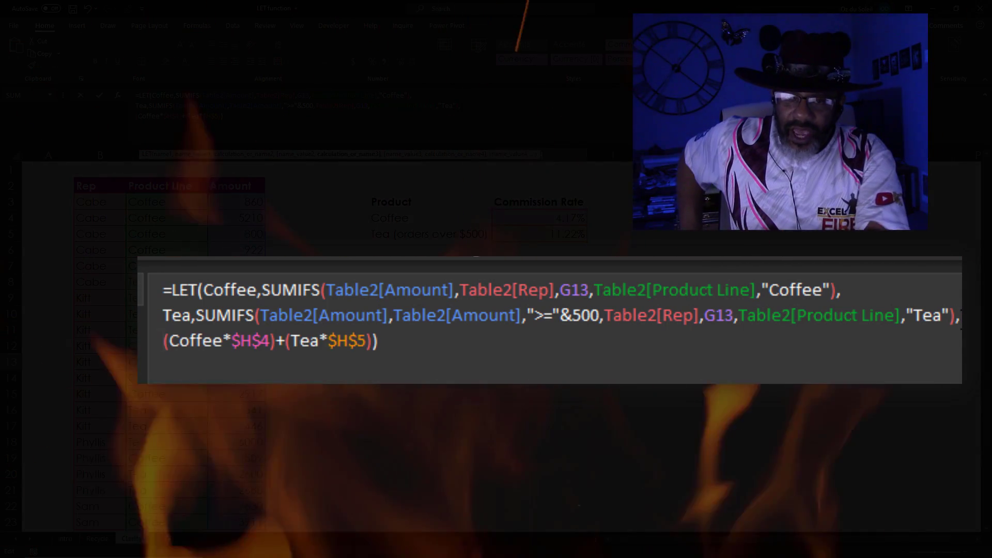